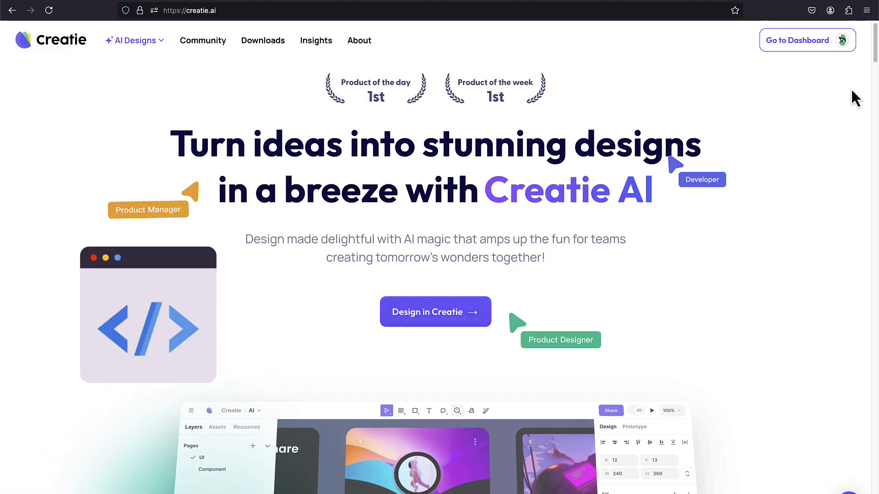
- Scroll the creatie.ai home page past the hero and wizard card to the Magicon card
scroll(850, 89, down, 4)
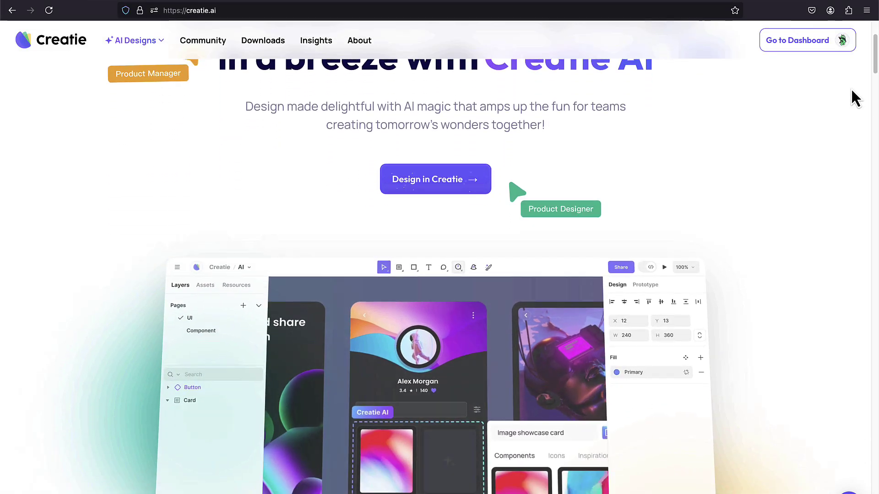
scroll(851, 89, down, 1)
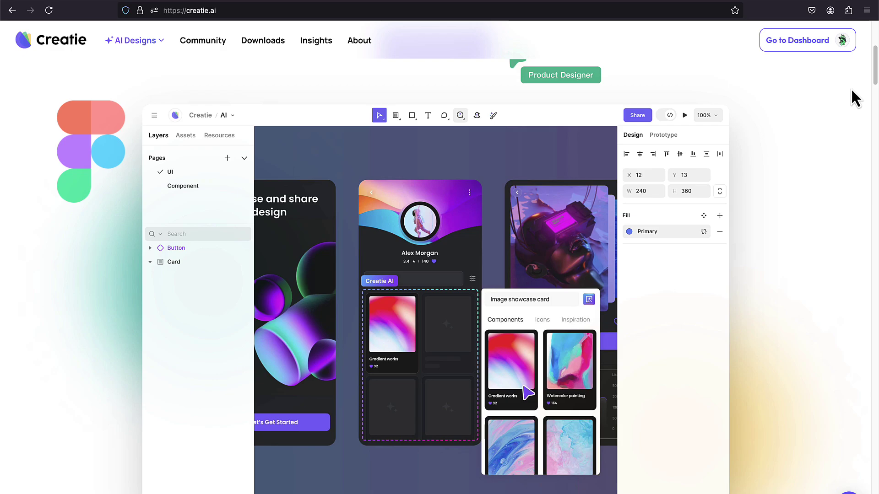
scroll(852, 90, down, 4)
scroll(851, 89, down, 9)
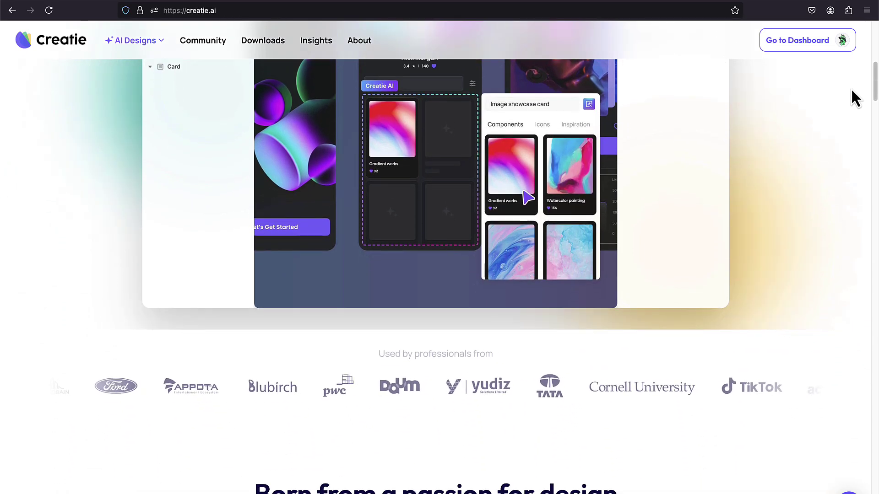
scroll(851, 88, down, 2)
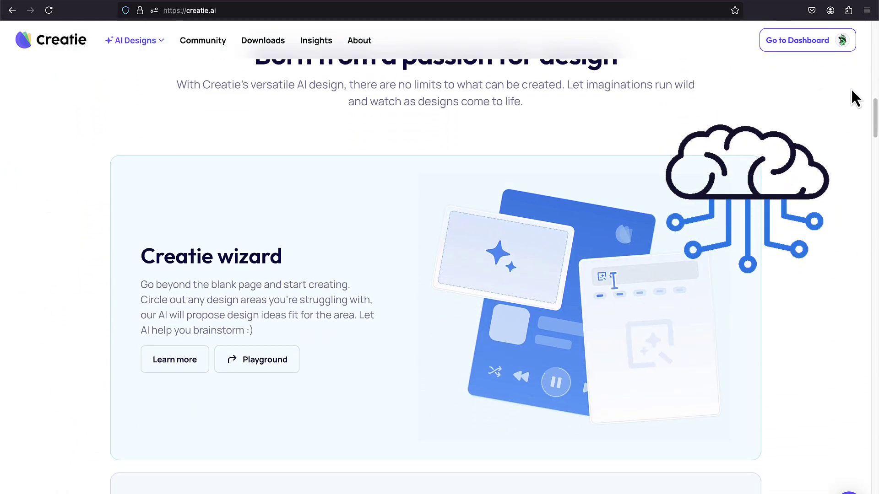
scroll(850, 89, down, 3)
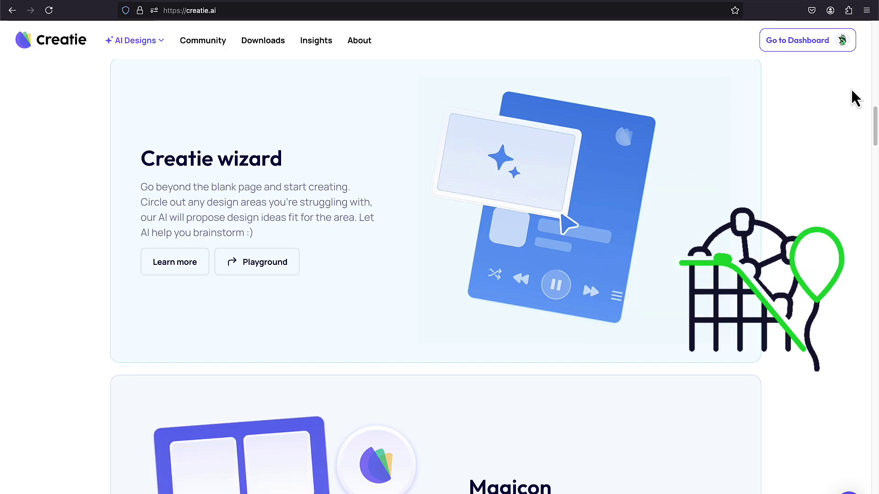
scroll(851, 89, down, 5)
scroll(852, 90, down, 5)
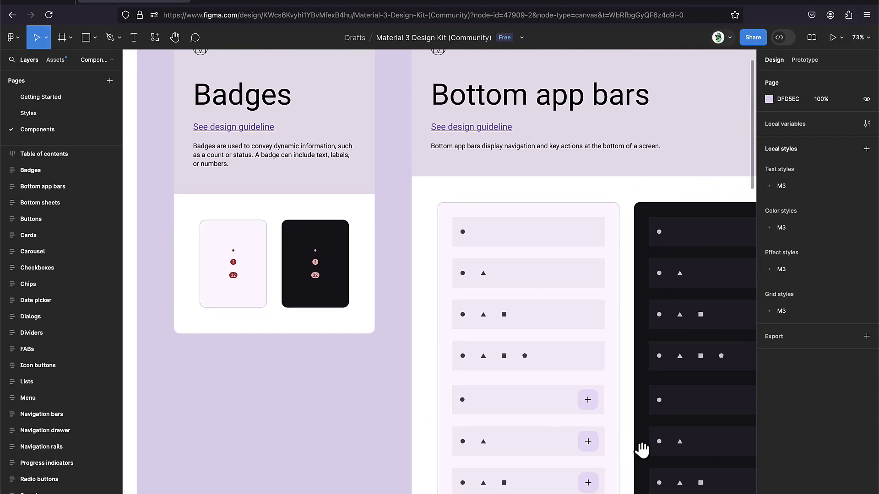
- Pan the Material 3 kit canvas from Badges past Buttons to the Cards components
drag(642, 449, 324, 367)
scroll(327, 334, right, 5)
drag(625, 314, 271, 386)
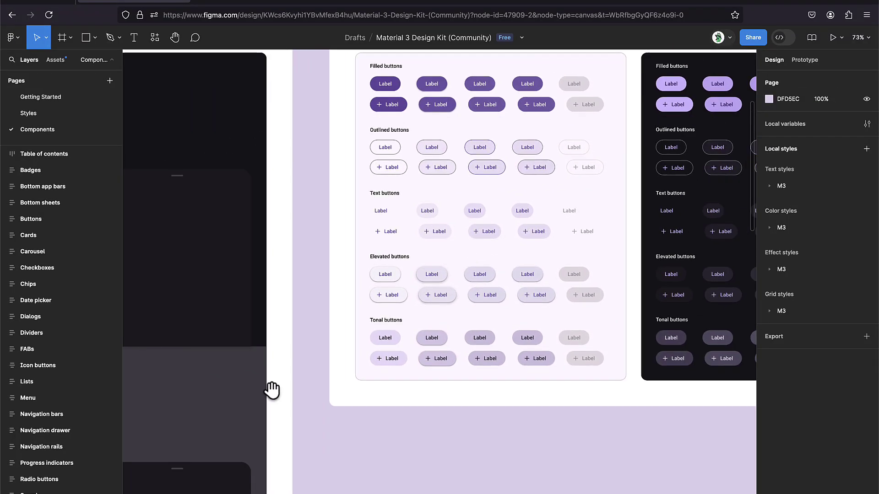
drag(557, 304, 447, 447)
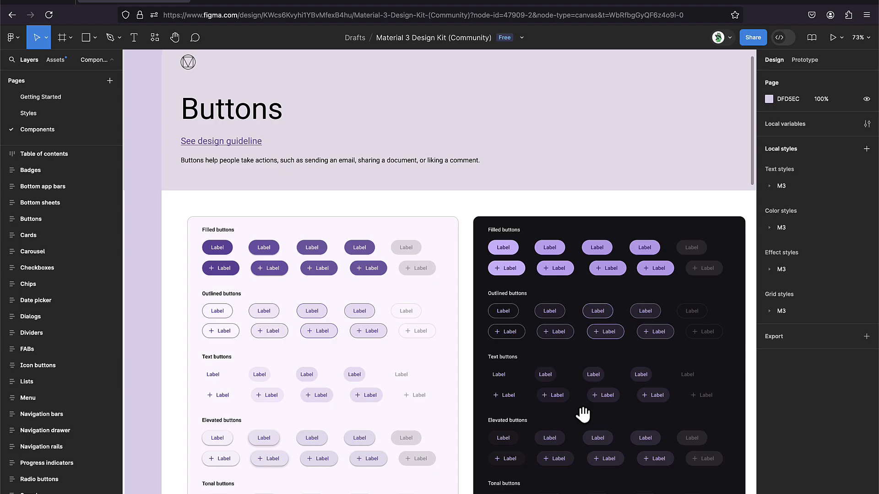
drag(583, 412, 394, 406)
drag(633, 388, 376, 383)
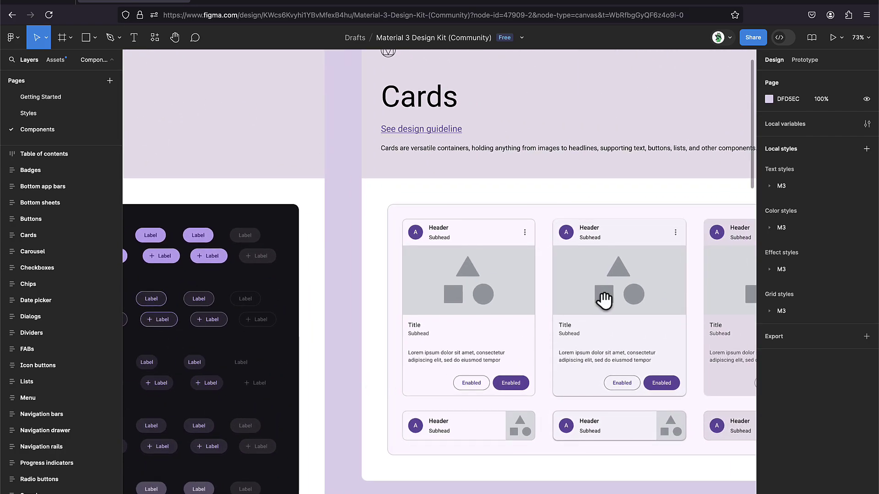
drag(602, 298, 338, 338)
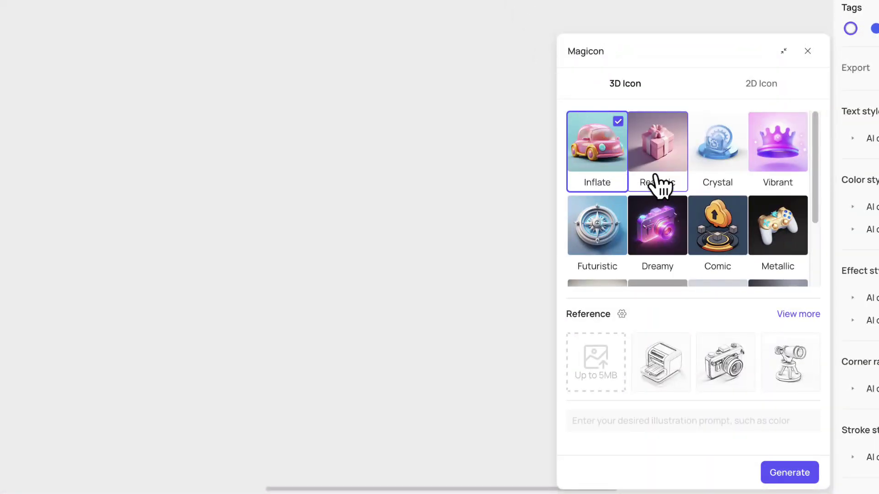
- Generate Realistic 3D icons using dancing_monkey.jpg as reference and insert the third result
click(663, 177)
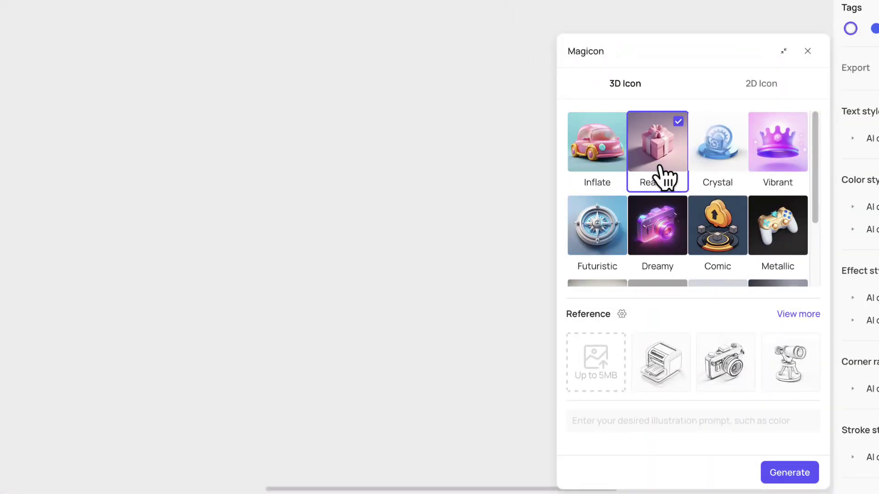
click(608, 372)
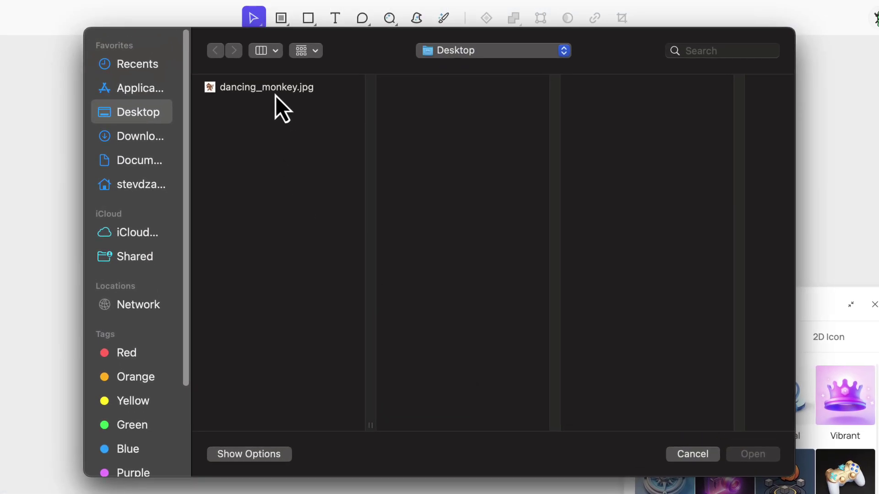
click(276, 91)
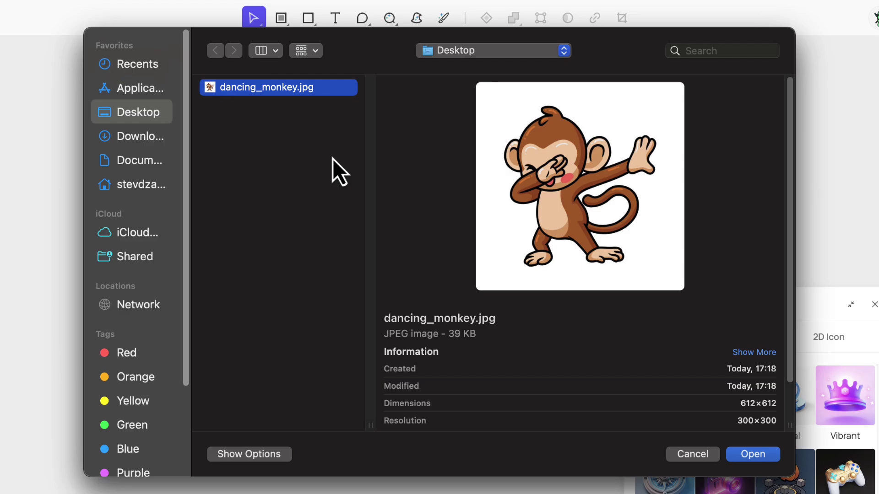
click(740, 457)
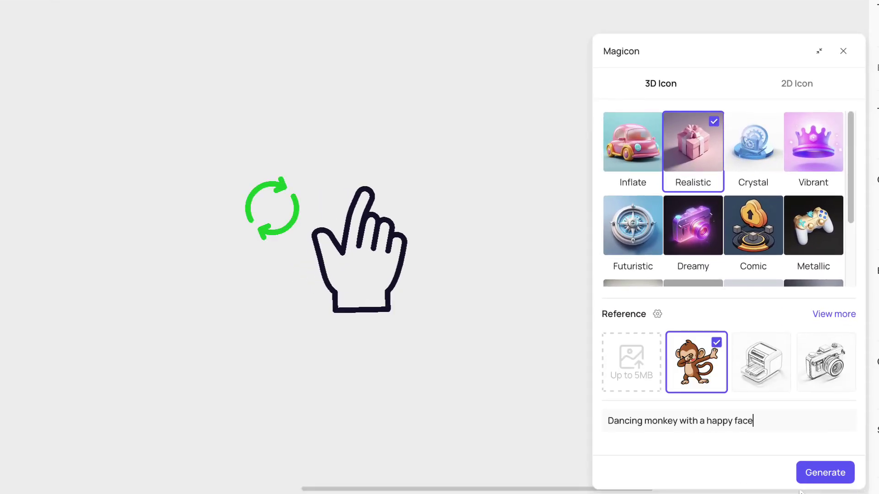
click(825, 472)
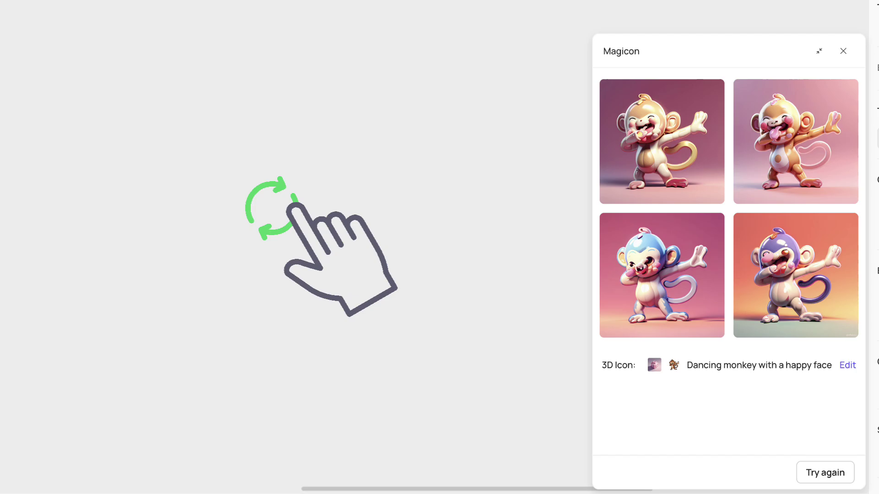
click(662, 275)
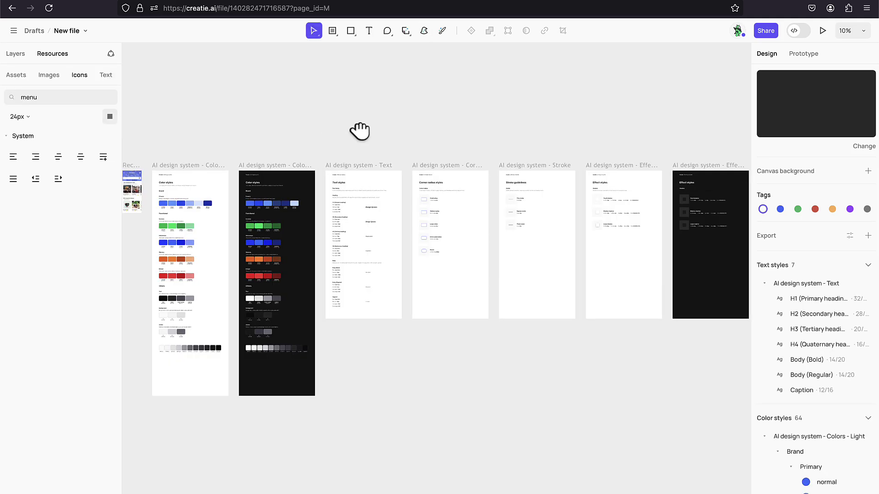
- Zoom the canvas from 16% to 63% onto the AI design system - Colors - Light frame
scroll(343, 164, down, 2)
scroll(350, 186, up, 2)
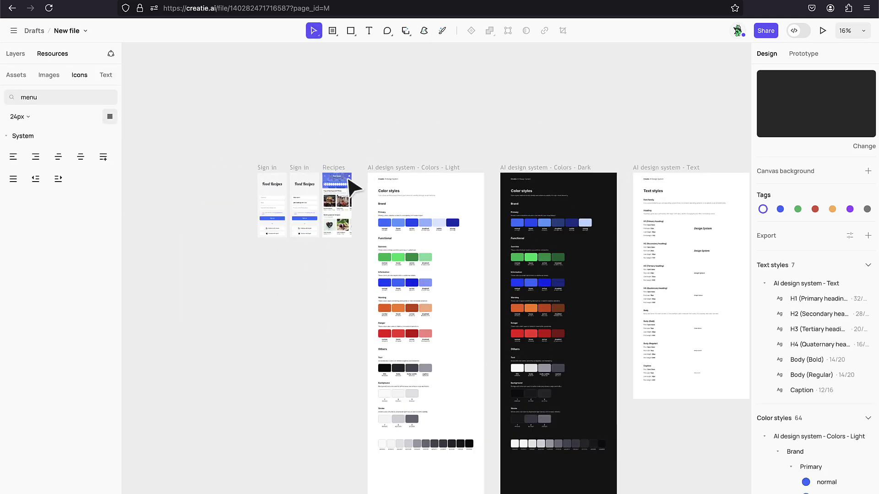
scroll(474, 169, up, 5)
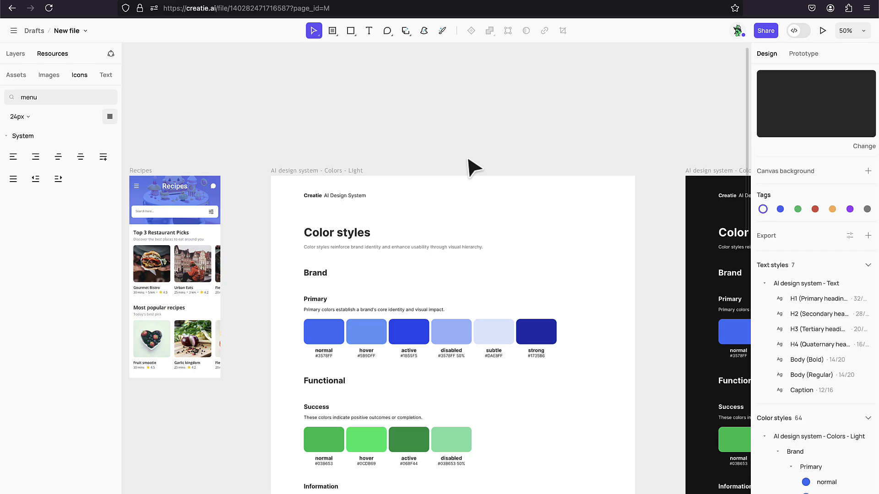
scroll(474, 168, right, 2)
scroll(503, 122, down, 1)
scroll(592, 204, up, 1)
scroll(593, 205, down, 3)
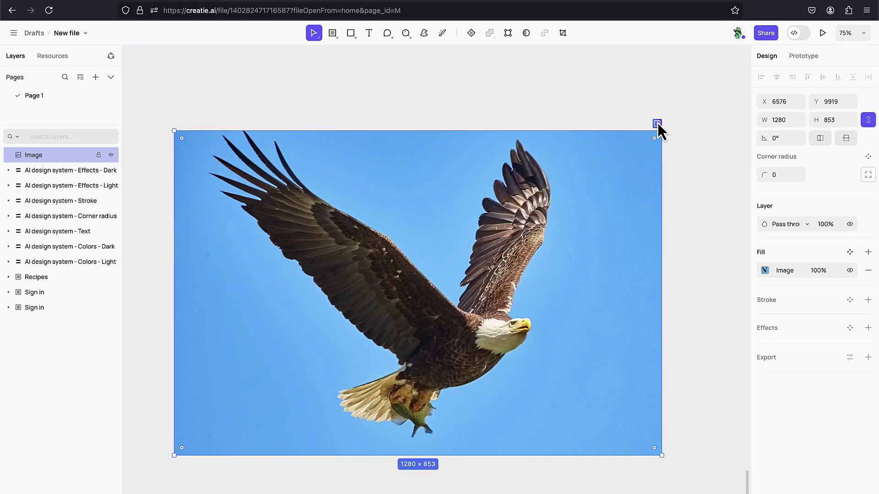
- Remove the eagle photo's background with the AI image enhancer and insert the cut-out beside it
click(658, 123)
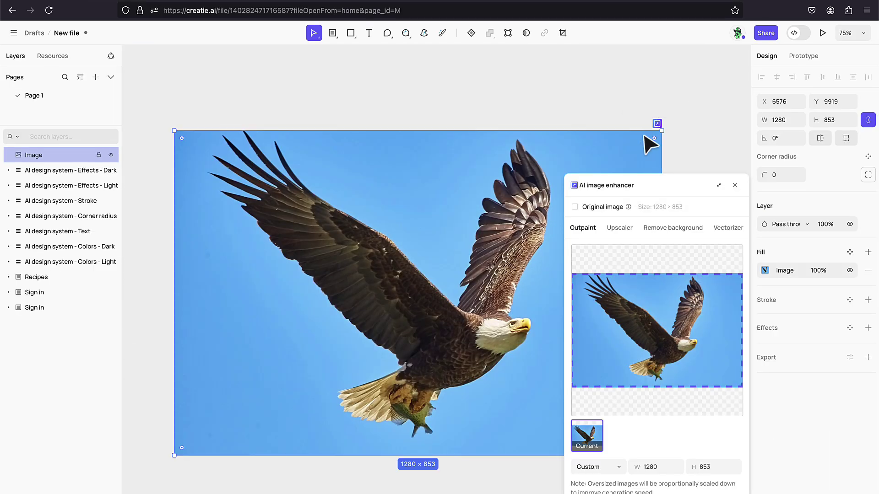
click(656, 233)
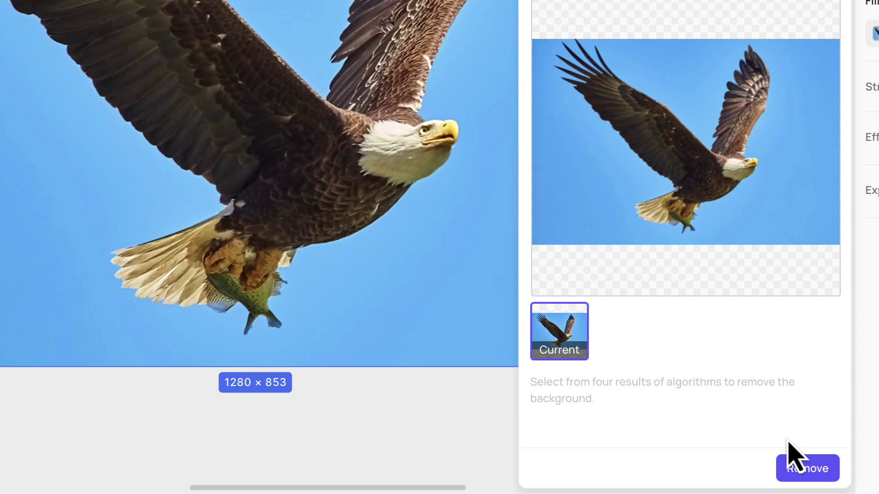
click(801, 476)
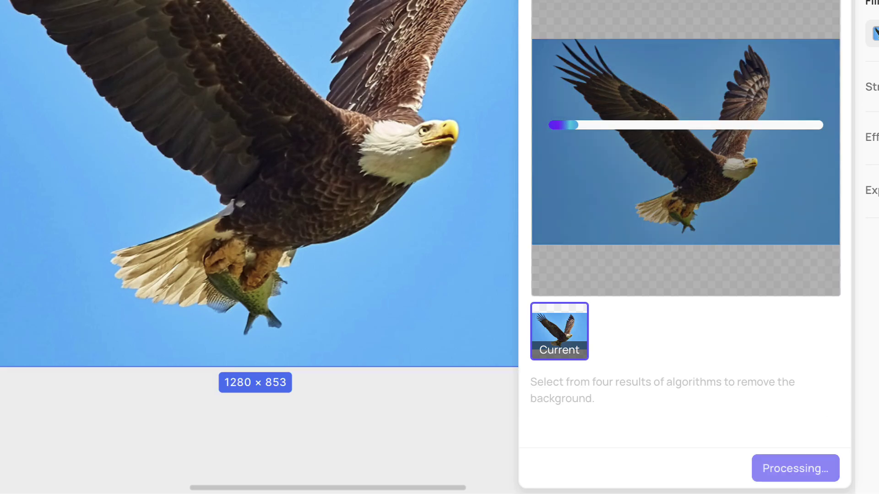
click(804, 471)
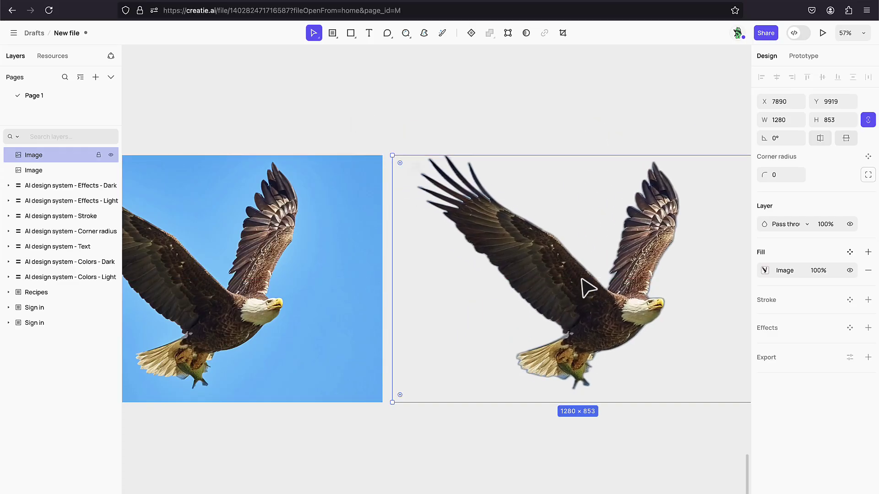
click(525, 437)
scroll(529, 443, down, 3)
drag(474, 449, 534, 384)
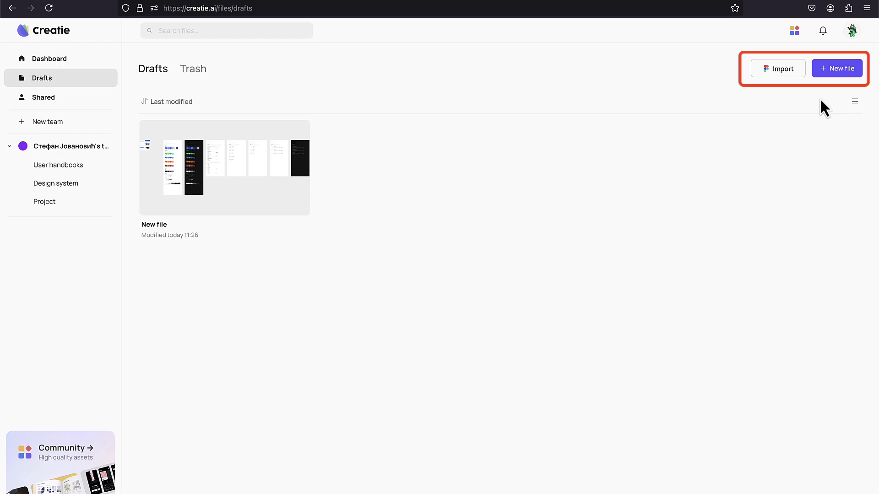
- Create a new file and add an Android Large 360×800 frame from the Phone presets
click(836, 74)
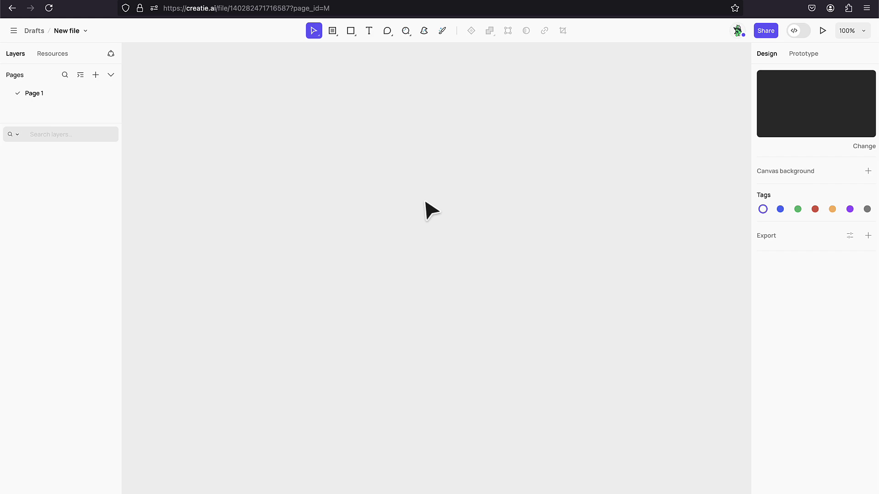
click(336, 34)
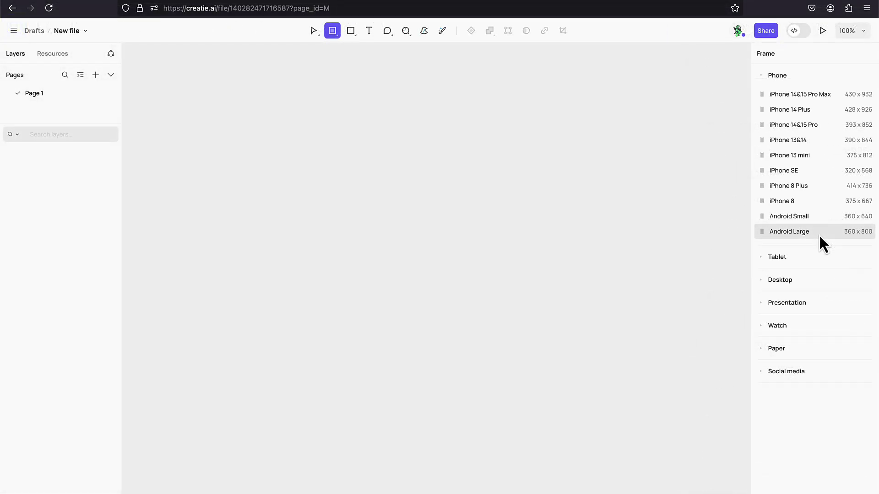
click(819, 235)
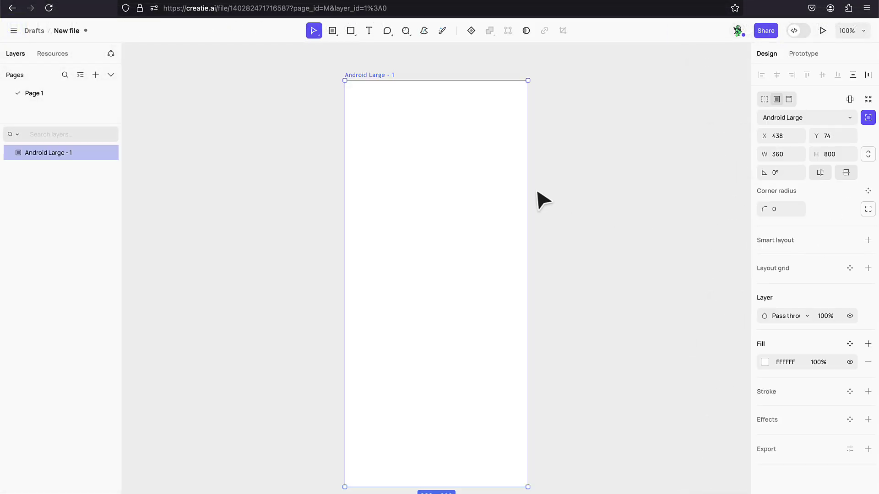
- Rename the frame to 'Sign in' and draw a Creatie wizard area inside it
double_click(386, 74)
text(Sign in)
click(293, 159)
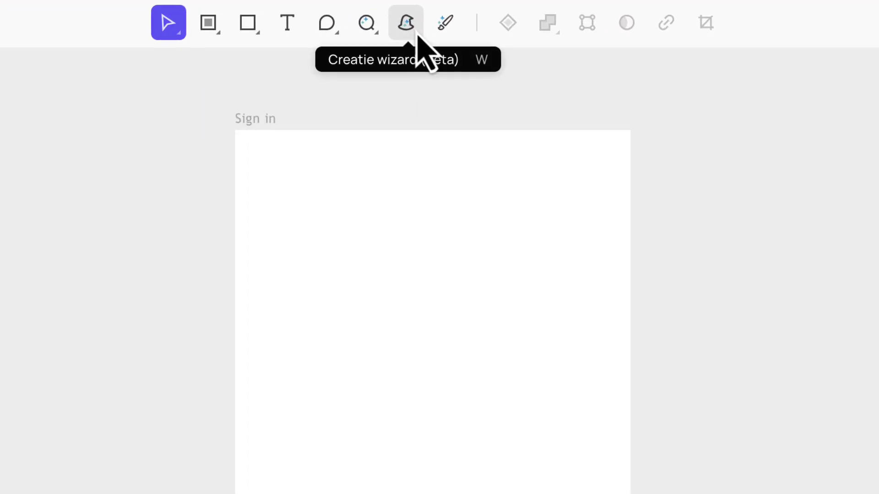
click(418, 37)
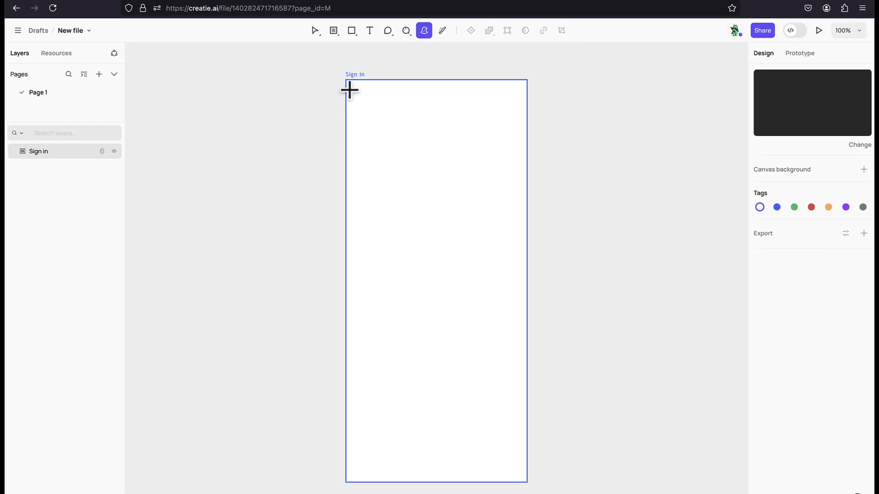
mouse_move(349, 88)
mouse_down()
mouse_move(461, 426)
mouse_move(528, 468)
mouse_up()
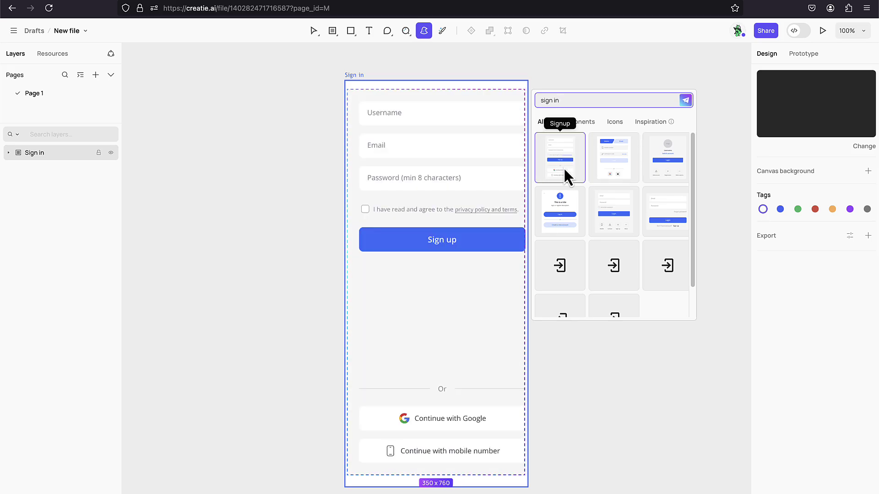
- Insert the Signup layout and snap it to X 0, Y 0 in the Sign in frame
click(564, 167)
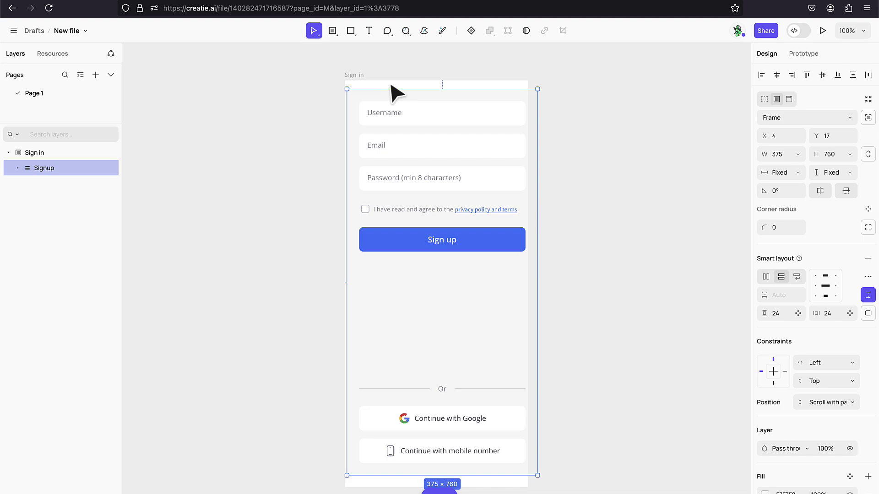
scroll(366, 78, up, 2)
scroll(363, 75, up, 5)
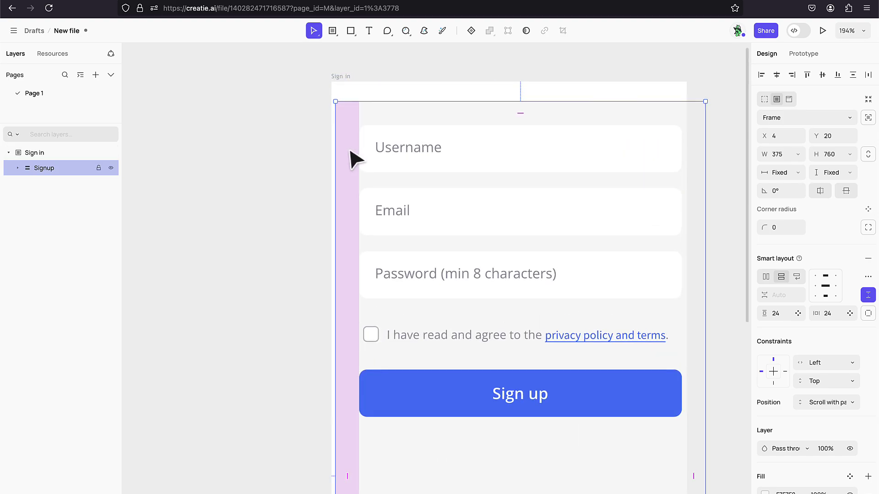
drag(430, 197, 425, 177)
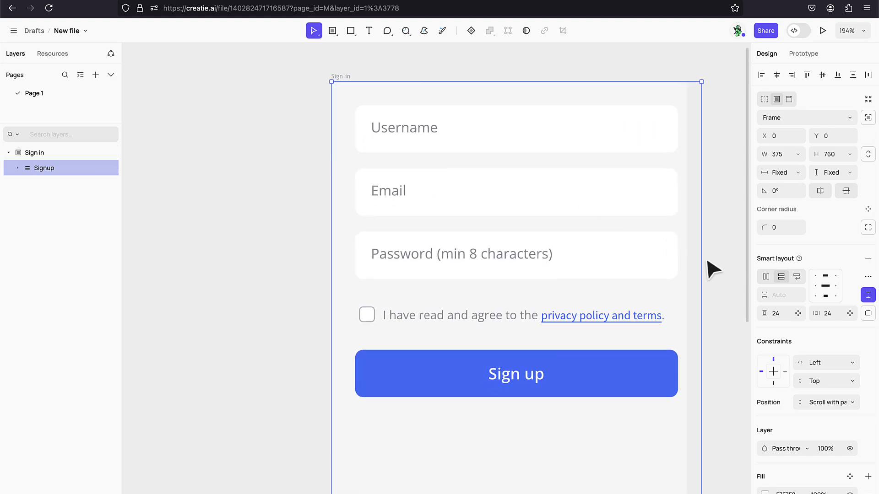
- Resize the Signup frame to W 360 and H 800
drag(704, 260, 687, 255)
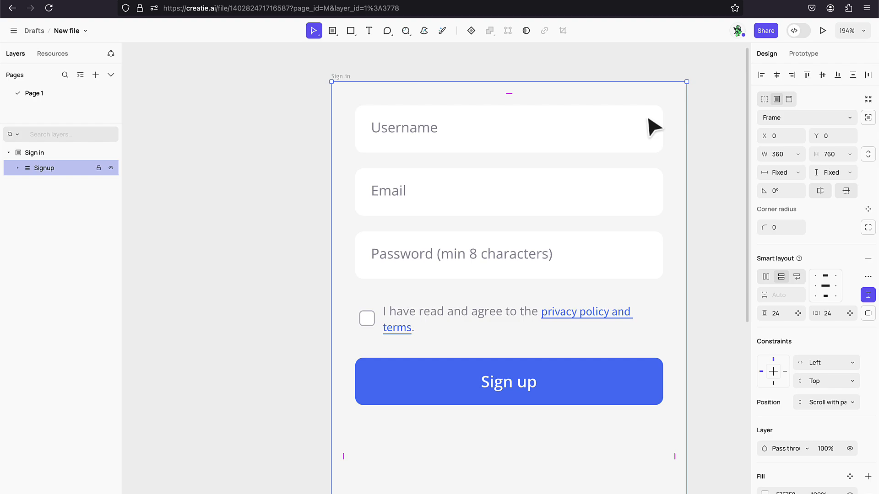
mouse_move(654, 126)
mouse_down()
mouse_move(647, 145)
mouse_move(648, 138)
mouse_up()
scroll(622, 237, down, 2)
scroll(639, 290, down, 2)
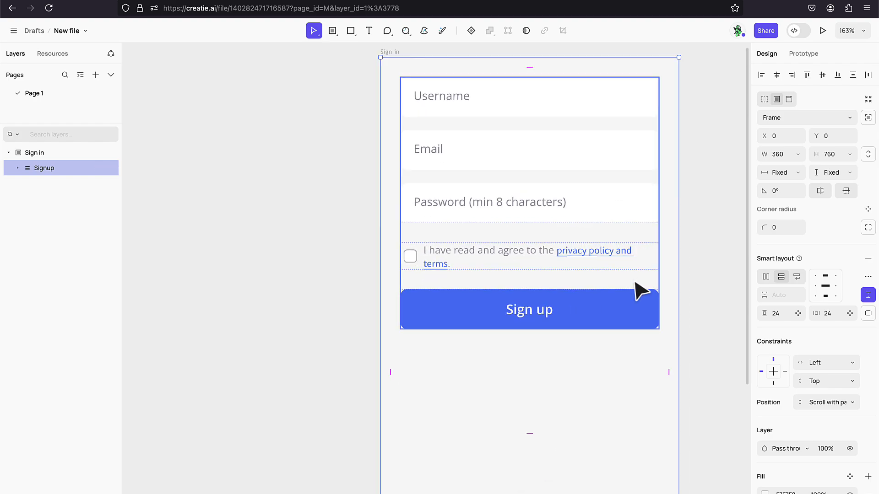
scroll(688, 225, down, 5)
scroll(689, 225, down, 1)
drag(624, 445, 620, 472)
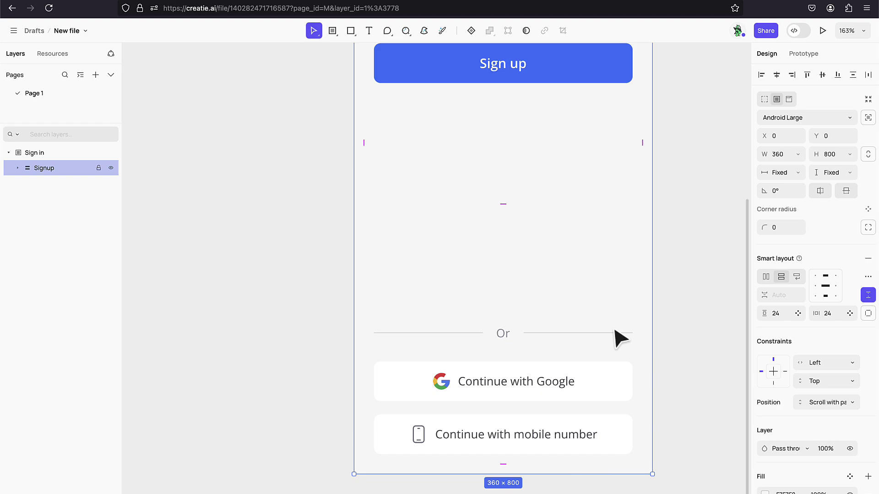
scroll(620, 339, down, 6)
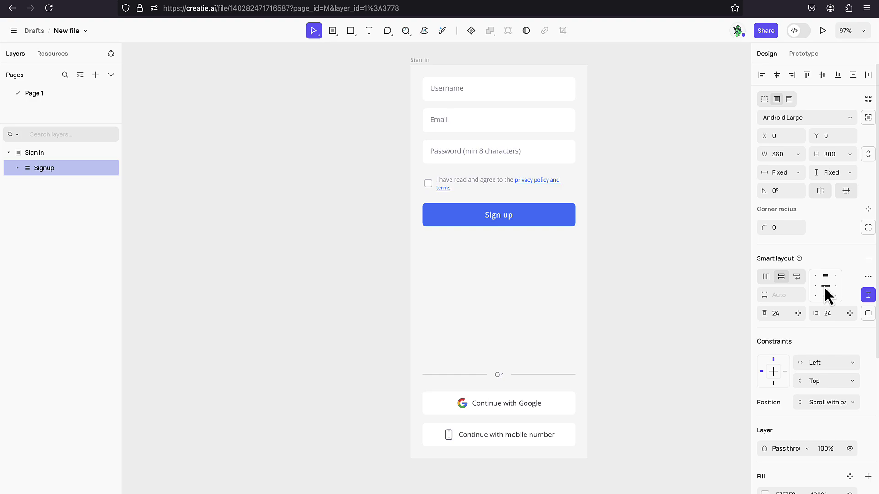
- Set the Signup form's gap to a fixed 32 and align its contents bottom-center
click(867, 296)
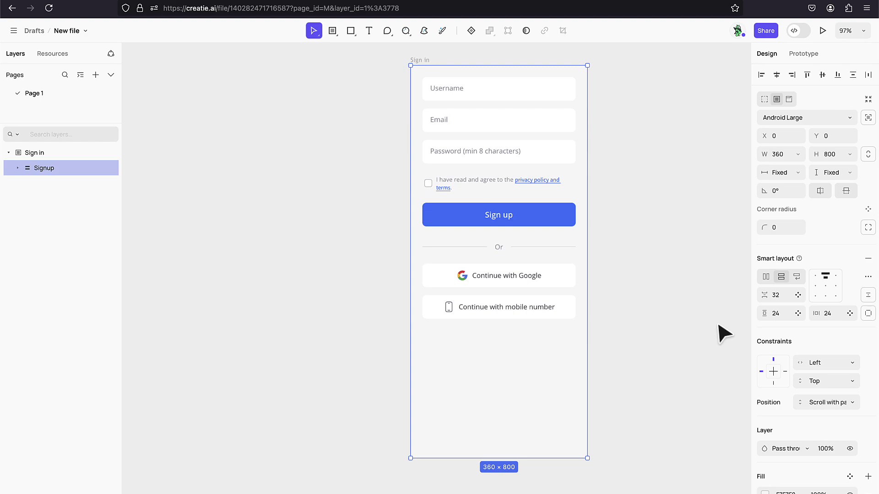
click(825, 297)
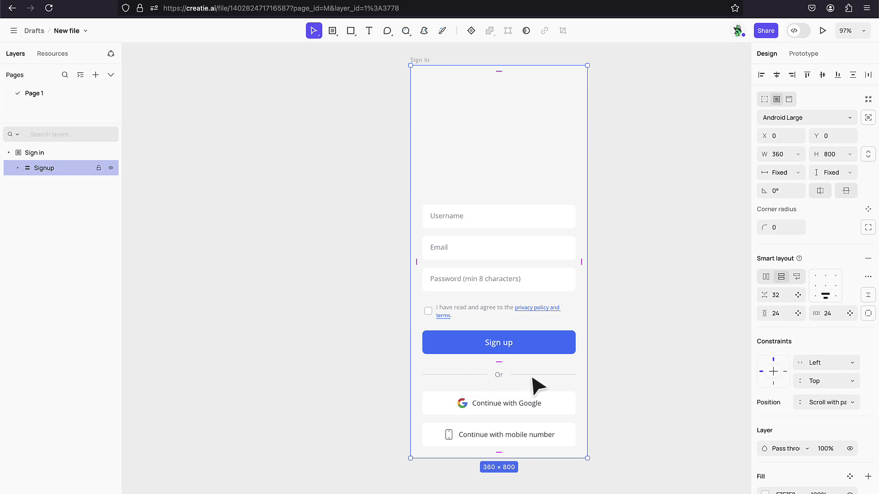
ctrl+scroll(524, 456, up, 5)
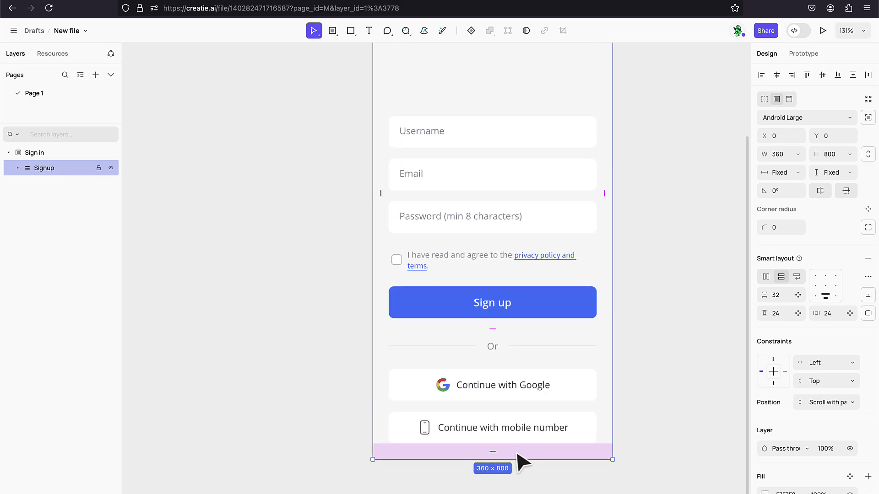
- Change the mobile-number button label to 'Continue with Apple'
double_click(506, 419)
click(507, 419)
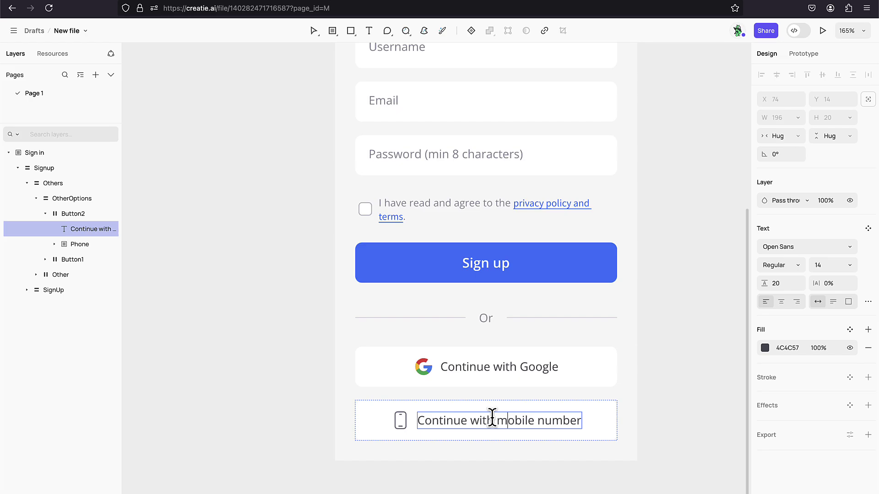
drag(501, 418, 608, 418)
text(Apple)
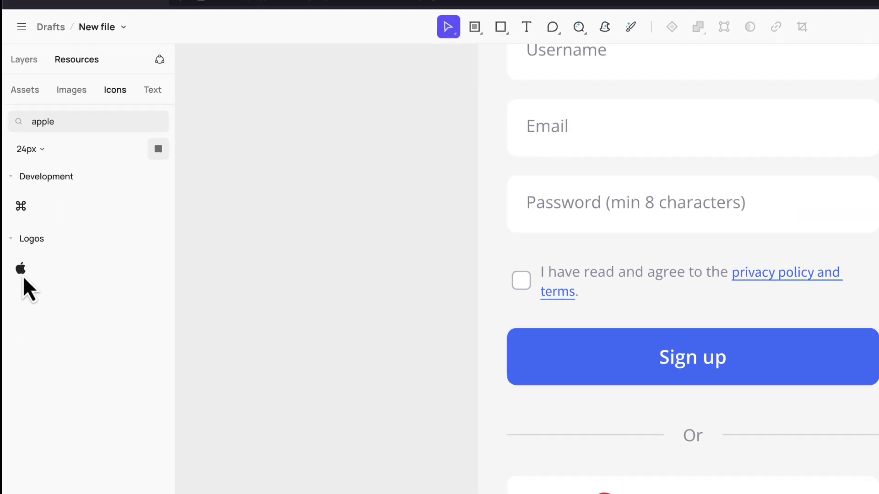
- Replace the button's phone icon with the Apple icon from Resources > Icons
drag(23, 276, 612, 493)
click(441, 424)
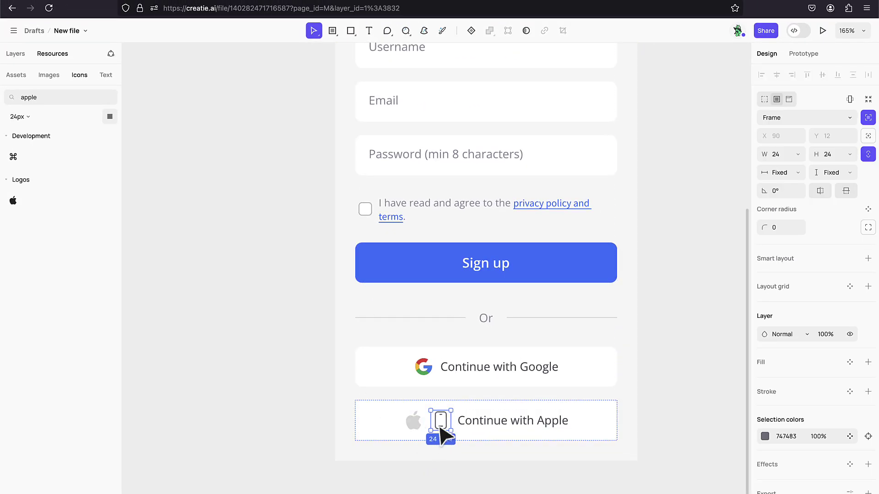
key(Delete)
- Set the Apple logo's fill colour to black (000000)
click(435, 425)
double_click(436, 425)
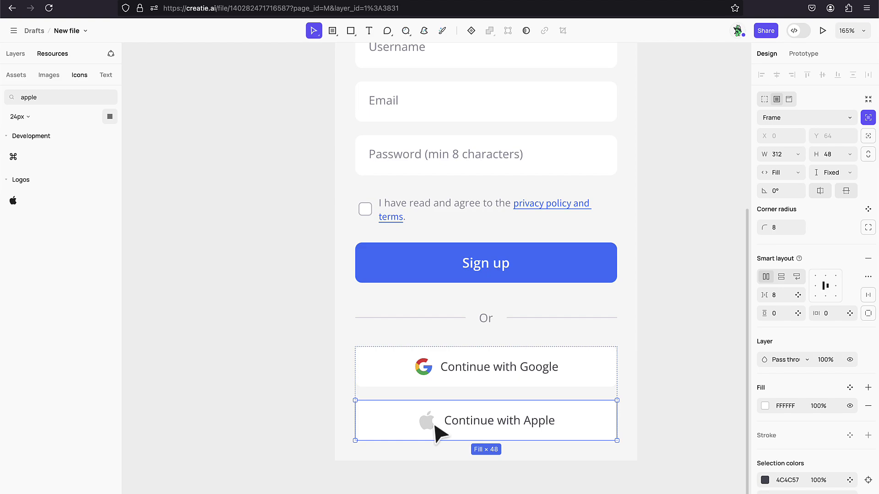
double_click(436, 426)
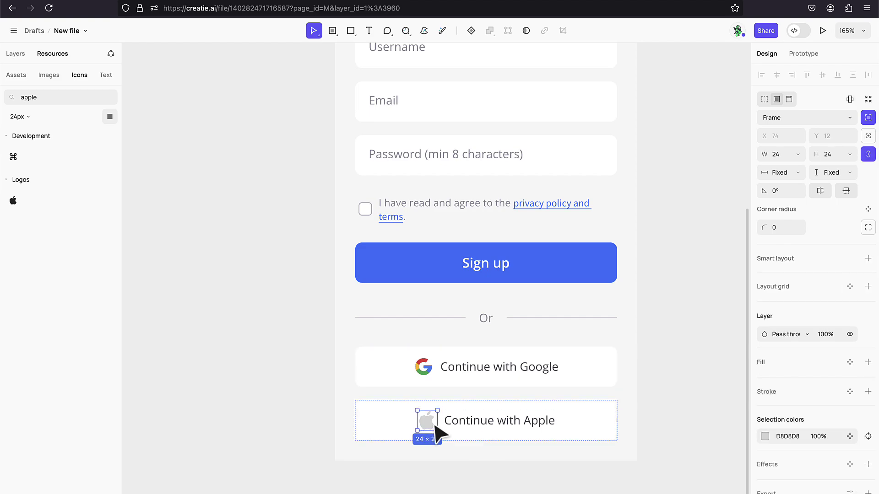
click(765, 437)
drag(669, 338, 606, 353)
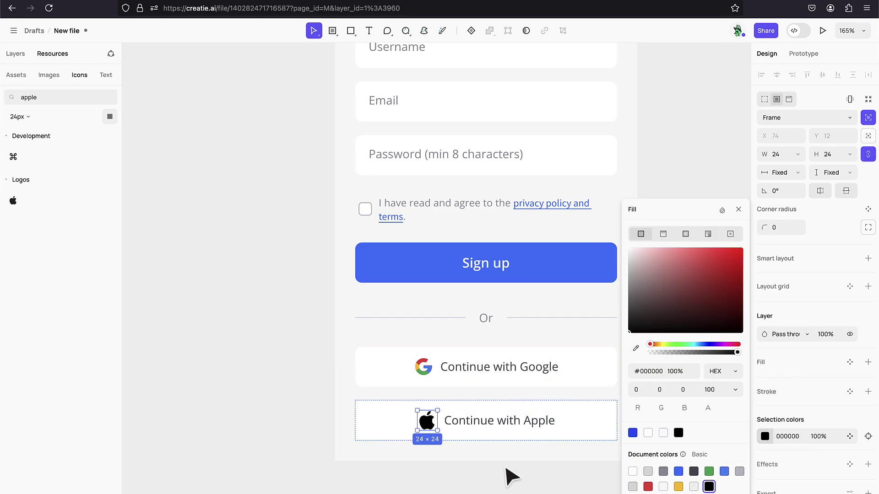
- Select the Android Large frame and map its Open Sans/600 text to Roboto via font replacement
click(511, 476)
click(462, 79)
key(shift+2)
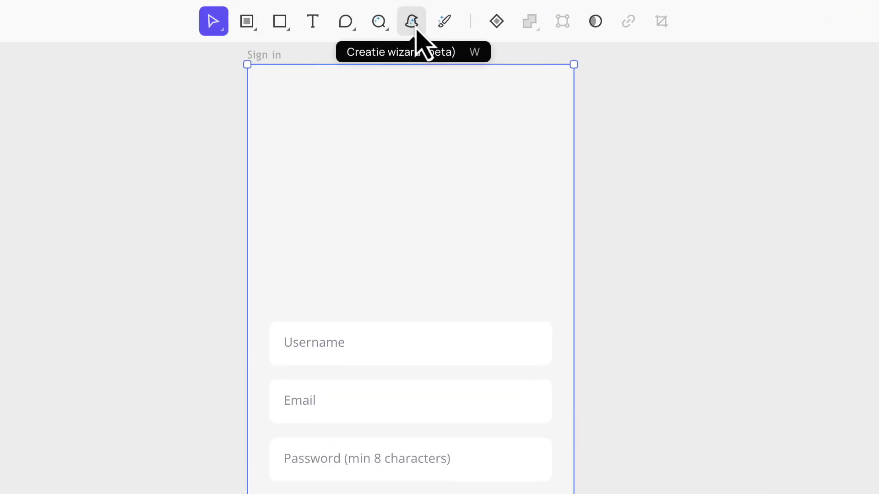
click(410, 35)
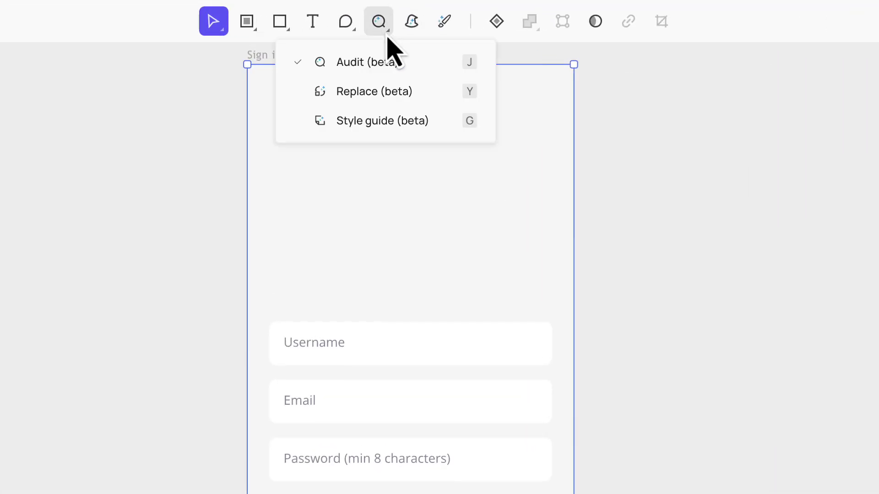
click(386, 94)
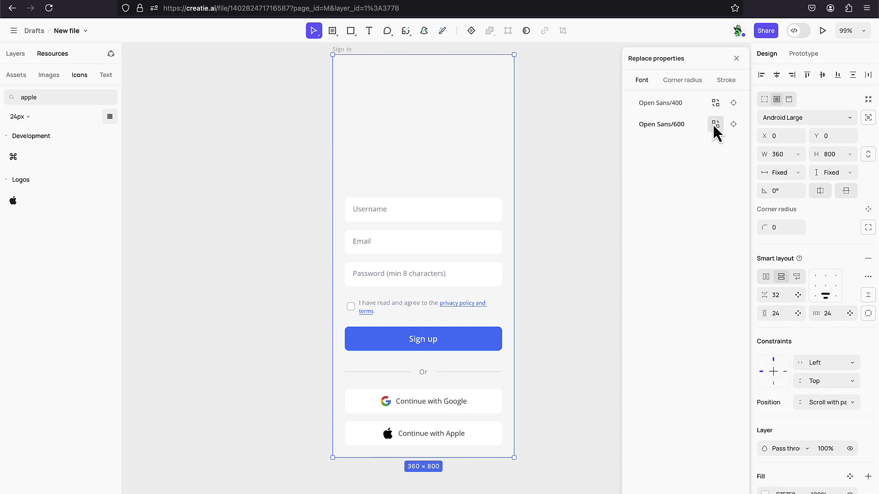
click(713, 123)
click(576, 177)
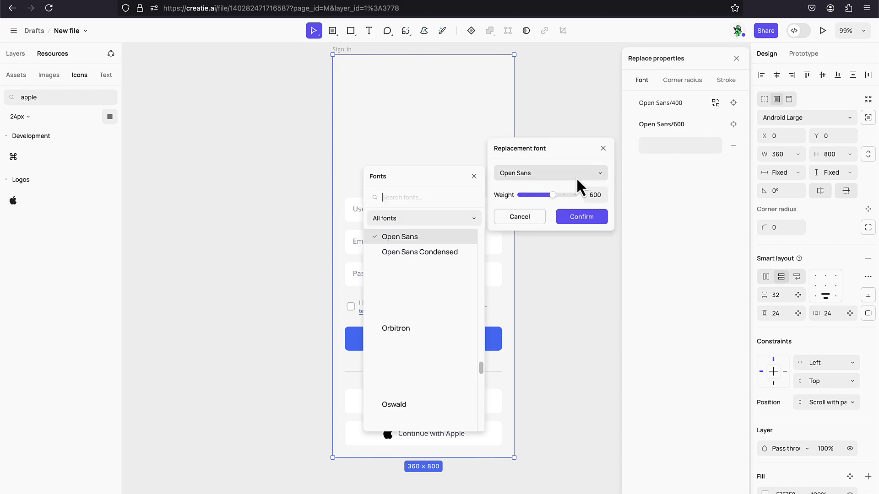
text(rob)
key(Return)
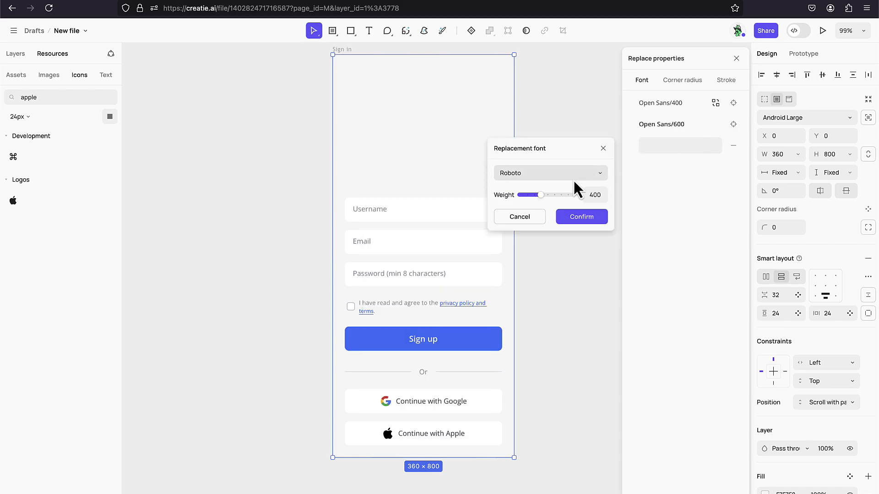
click(589, 224)
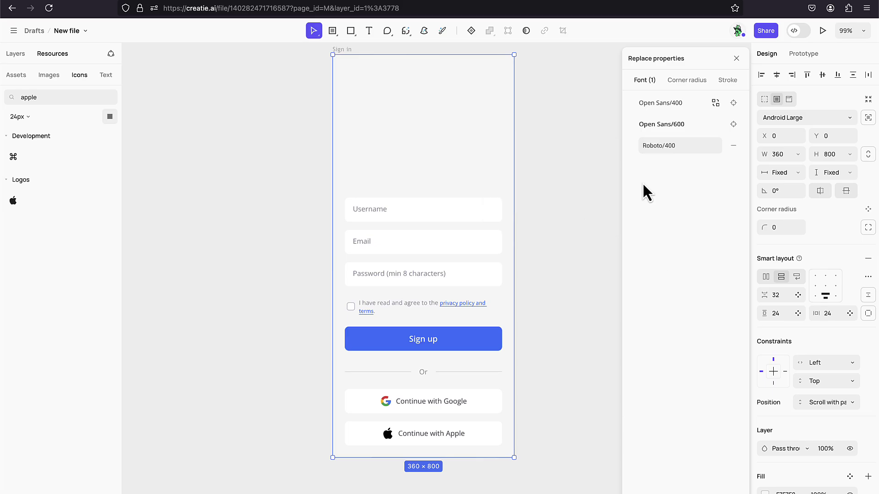
- Map Open Sans/400 to Roboto 400 and Open Sans/600 to Roboto 600, then apply the replacements
click(715, 102)
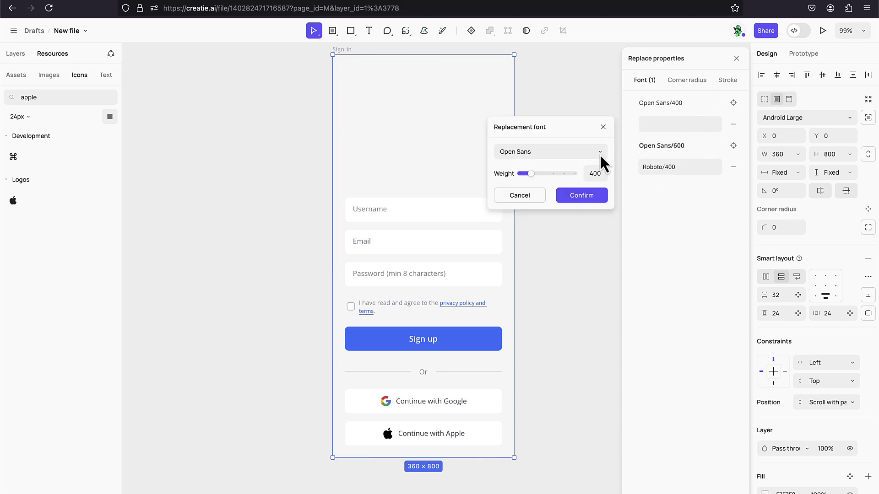
click(553, 152)
text(rob)
key(Return)
mouse_move(536, 174)
mouse_down()
mouse_move(527, 173)
mouse_move(539, 174)
mouse_up()
click(572, 197)
click(664, 167)
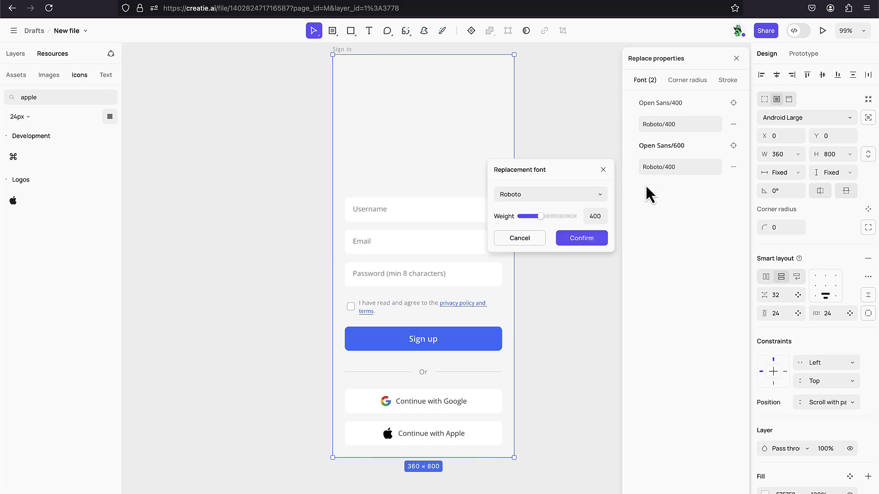
drag(543, 214, 555, 217)
click(575, 237)
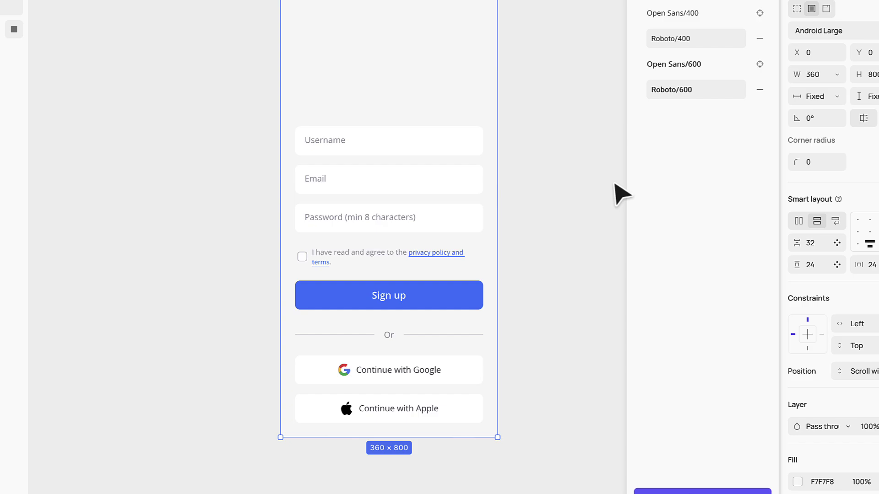
click(693, 493)
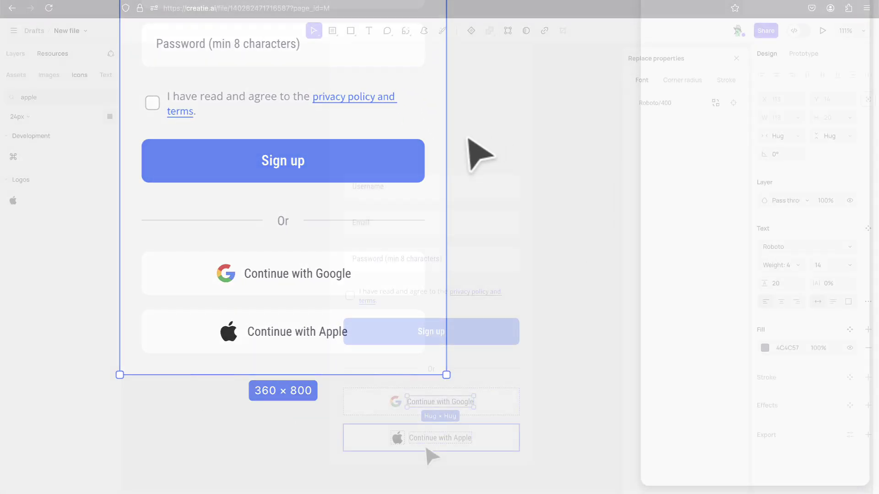
- Set the Google, Apple and Sign up button labels to Medium weight
shift+click(435, 439)
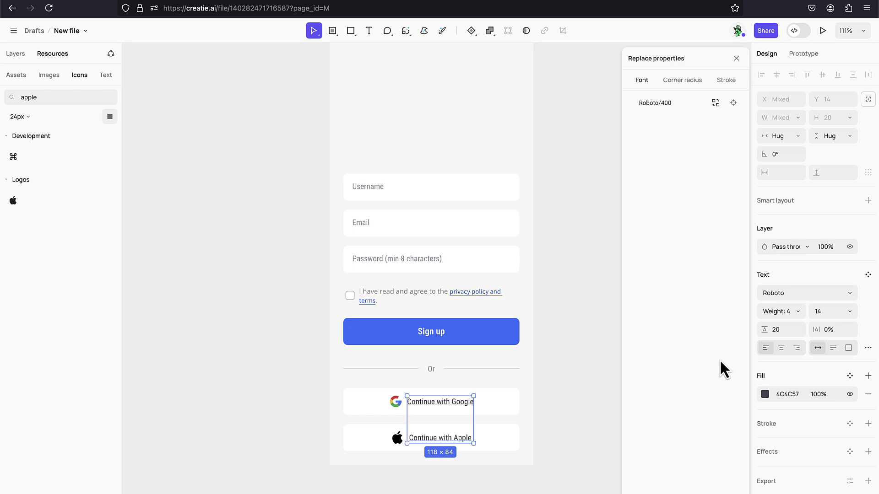
click(790, 315)
click(785, 262)
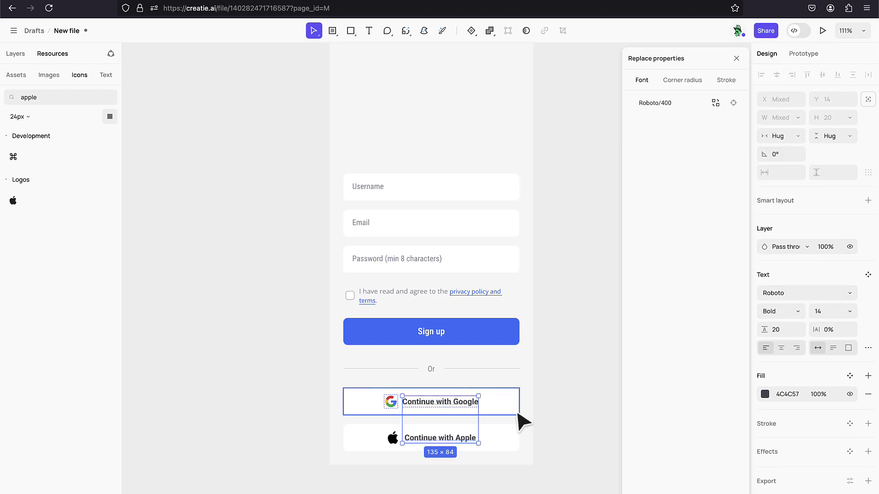
click(800, 312)
click(786, 279)
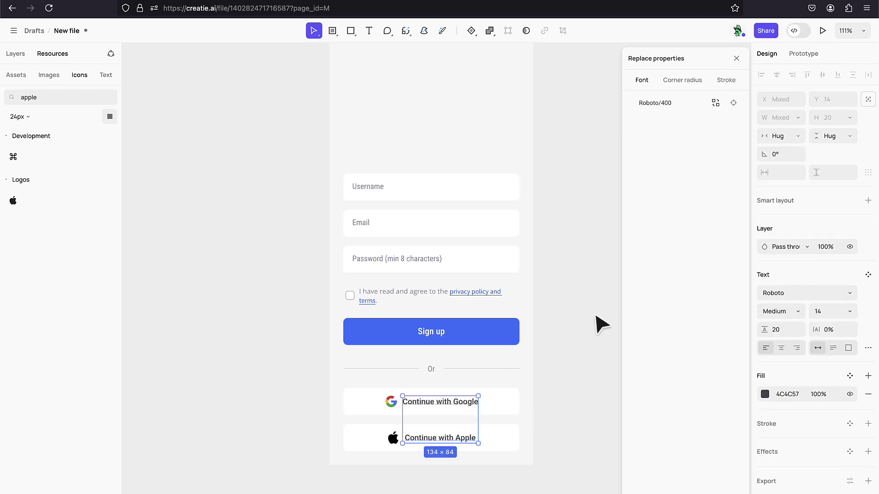
click(425, 329)
click(793, 265)
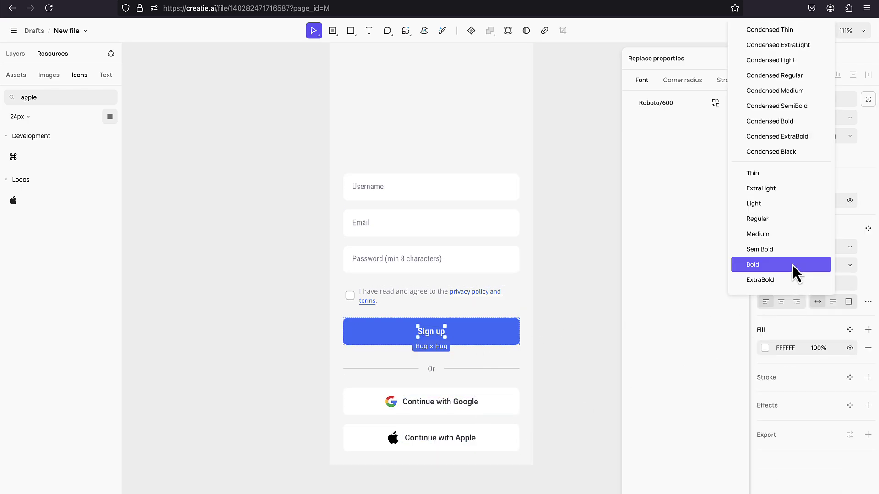
click(783, 233)
- Keep the Username, Email and Password placeholders Regular and adjust the Or label's weight
click(409, 260)
shift+click(363, 223)
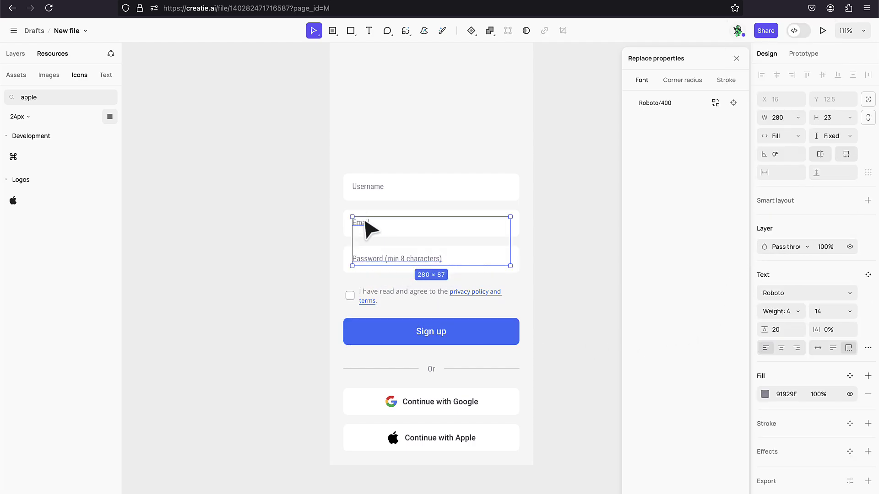
shift+click(368, 187)
click(793, 311)
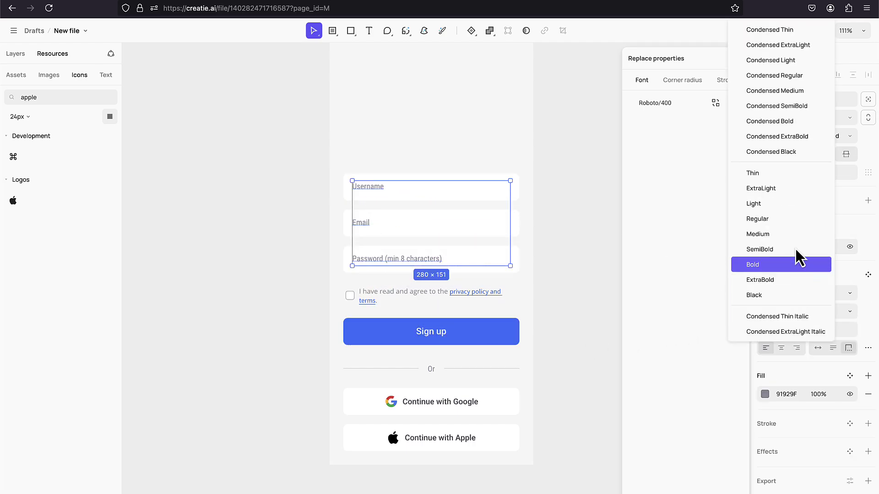
click(783, 225)
click(503, 368)
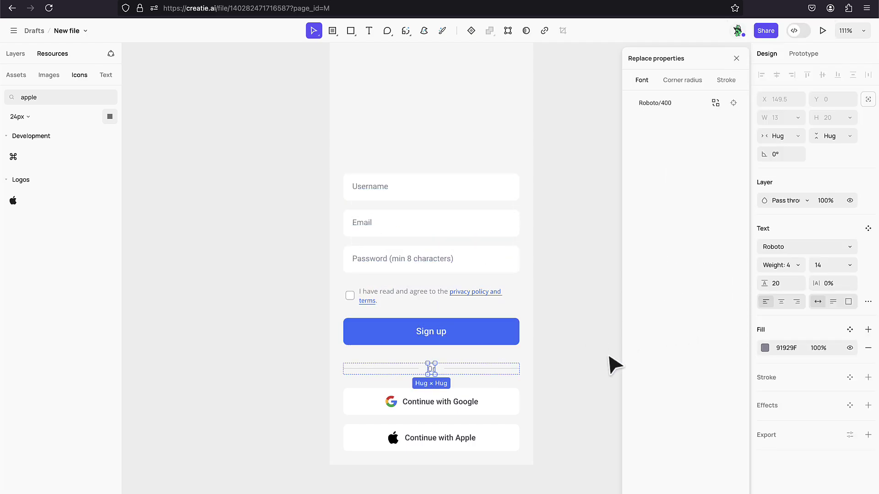
click(790, 264)
click(791, 265)
click(592, 256)
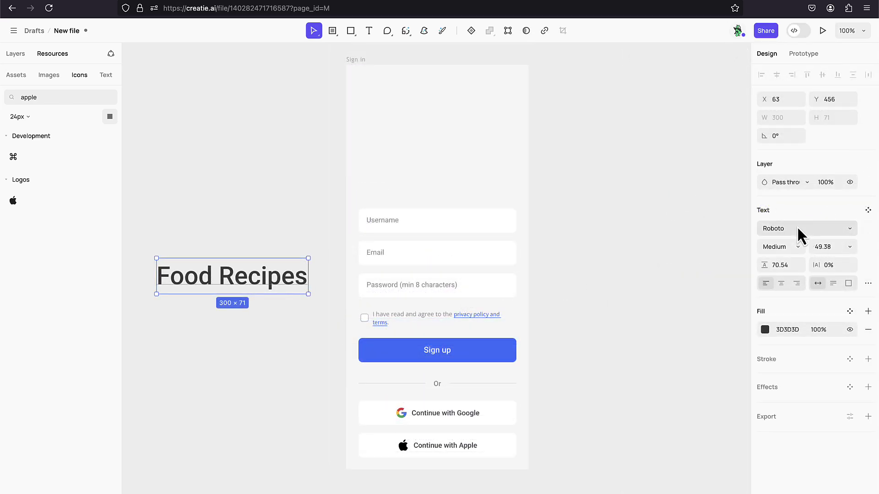
- Apply Lobster to the Food Recipes title and move it into the Sign in screen above Username
click(798, 229)
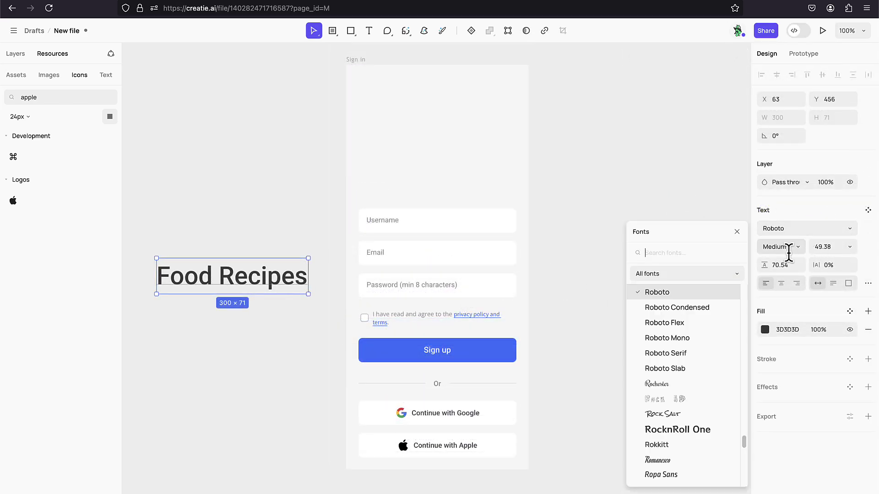
text(lob)
key(Return)
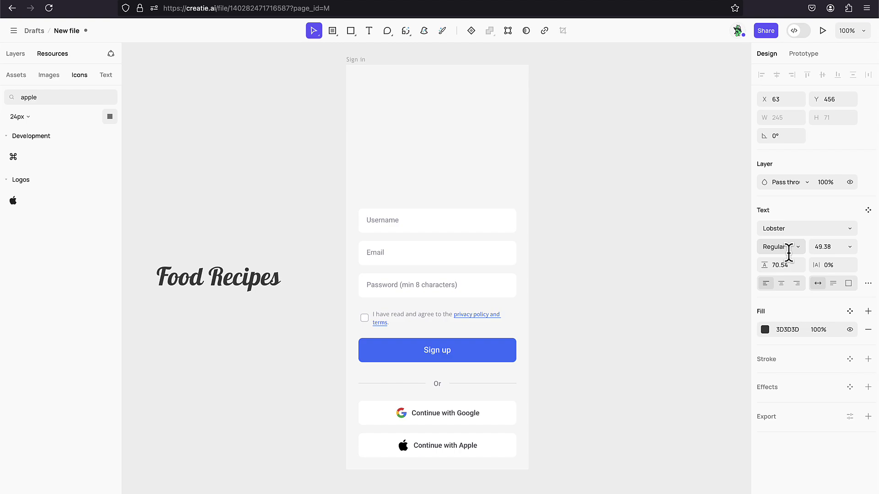
click(290, 320)
drag(224, 283, 433, 142)
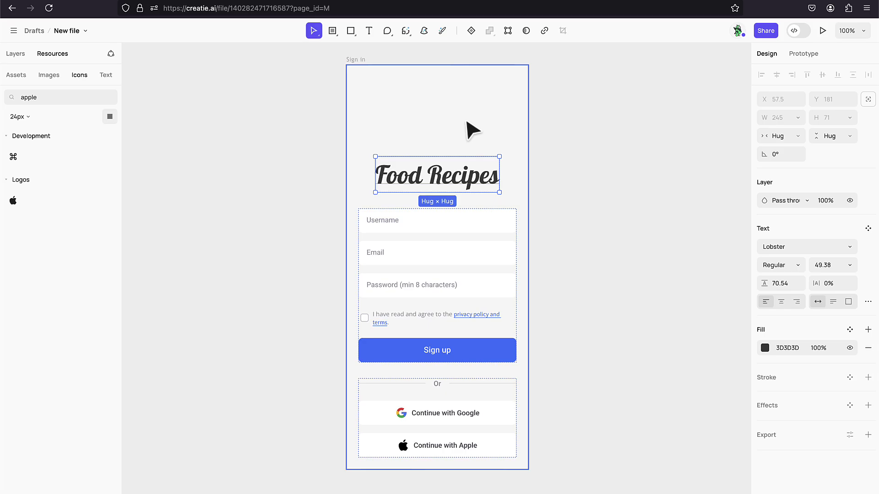
- Wrap the Food Recipes title in a smart-layout frame set to fill parent height, centred vertically
key(shift+a)
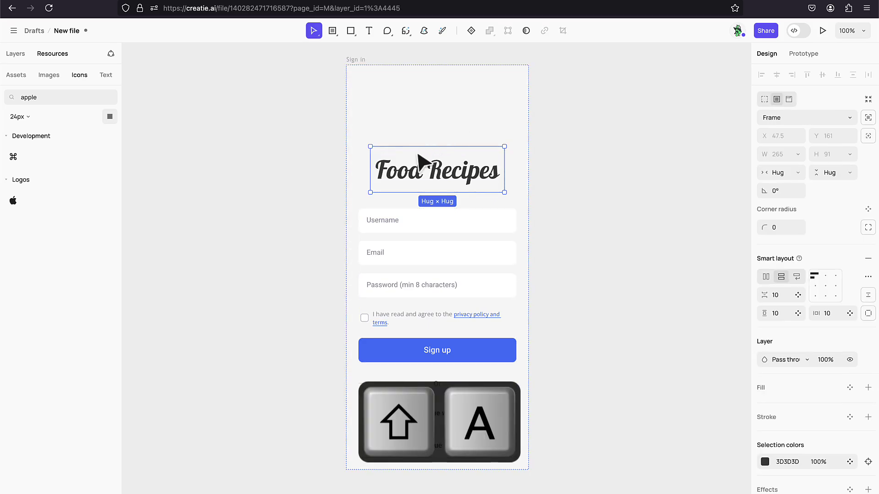
click(17, 55)
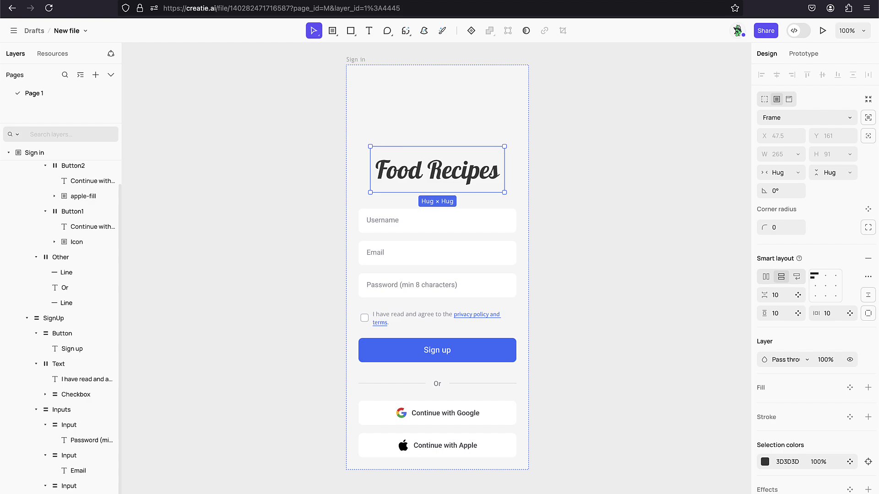
scroll(69, 474, down, 1)
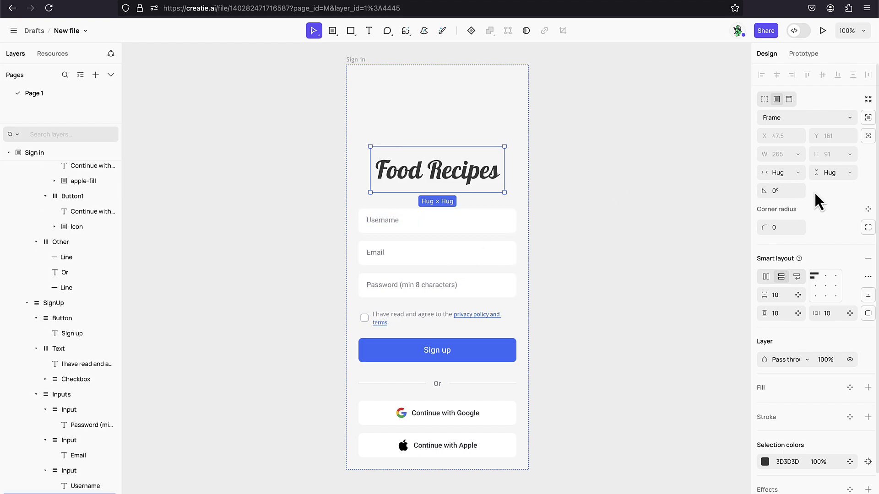
click(828, 175)
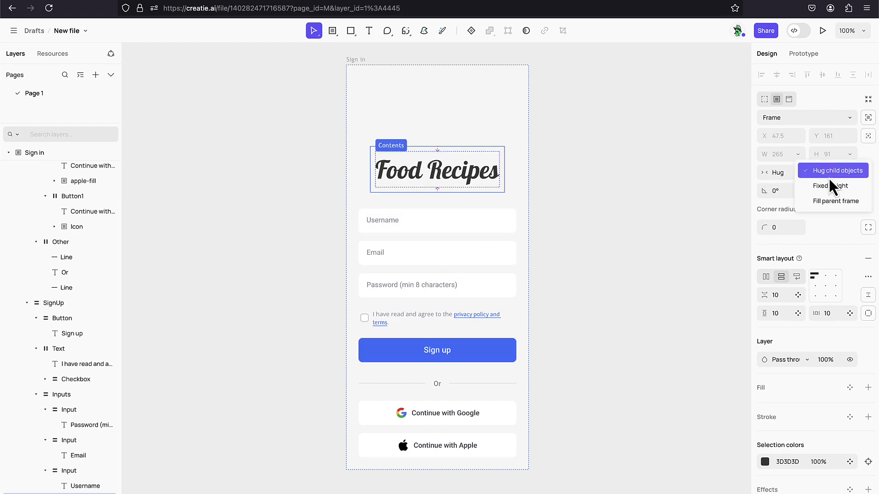
click(833, 205)
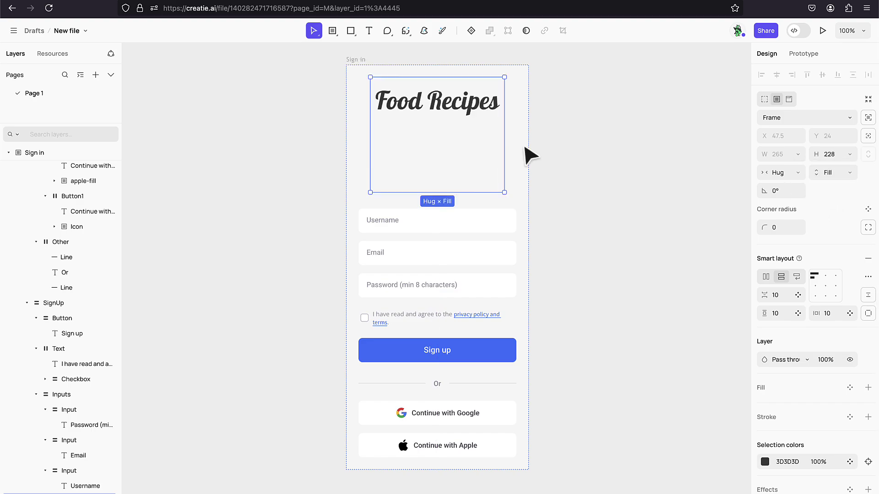
click(826, 287)
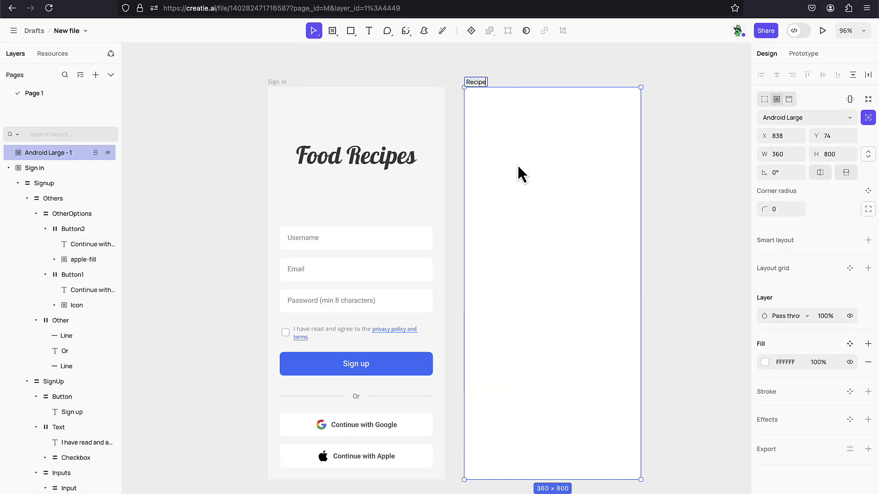
- Name the screen Recipes and generate a food card row into it with the Wizard prompt 'food'
key(Return)
click(663, 212)
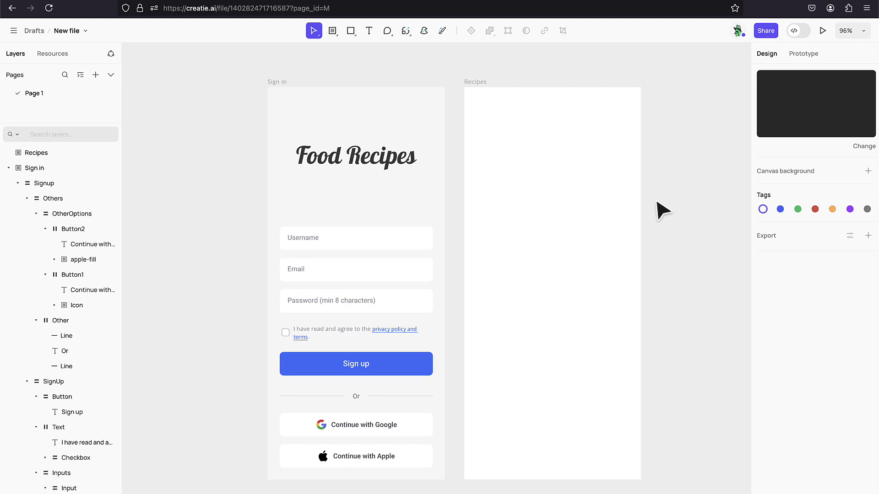
click(424, 31)
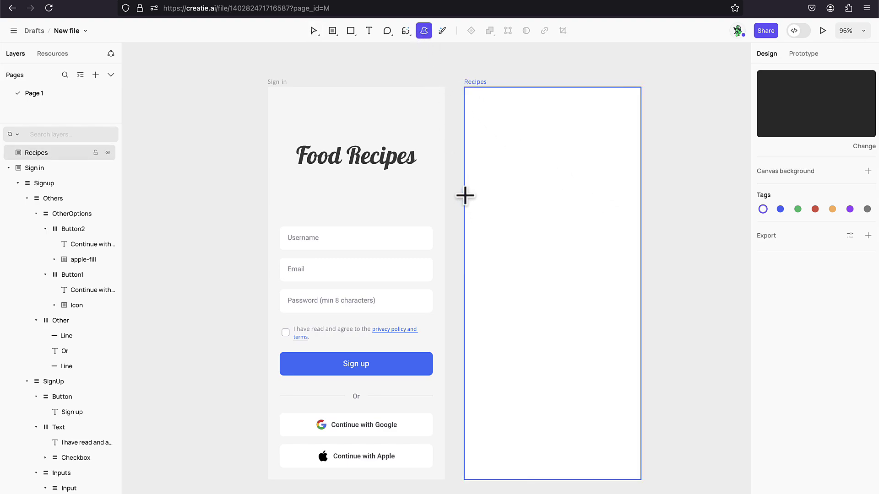
drag(466, 172, 638, 375)
text(food)
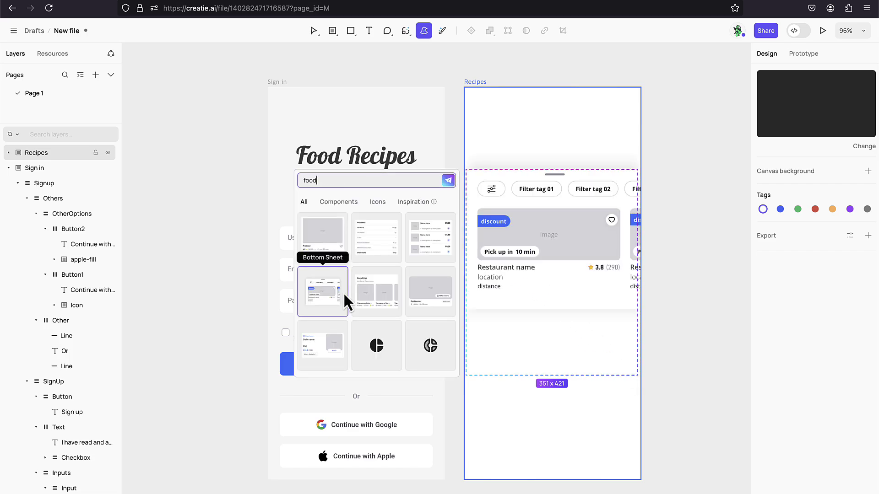
click(377, 296)
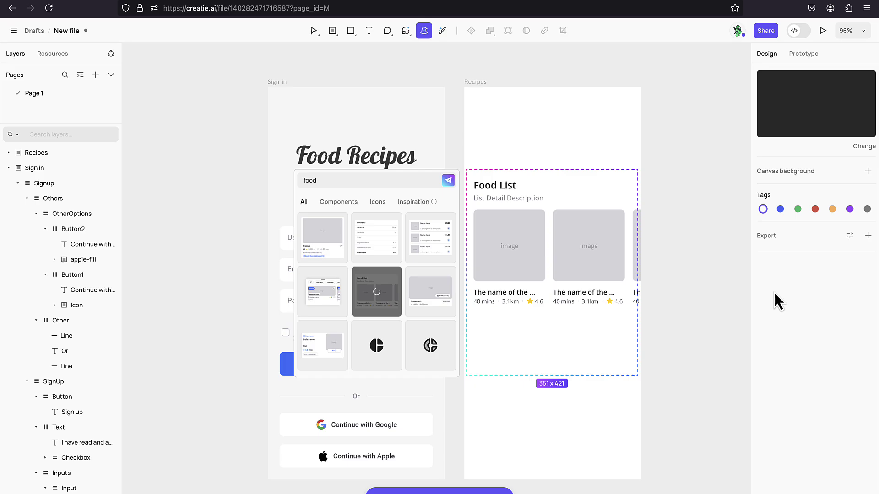
- Select the first card's image and browse the stock image collection in Resources
double_click(503, 241)
double_click(508, 251)
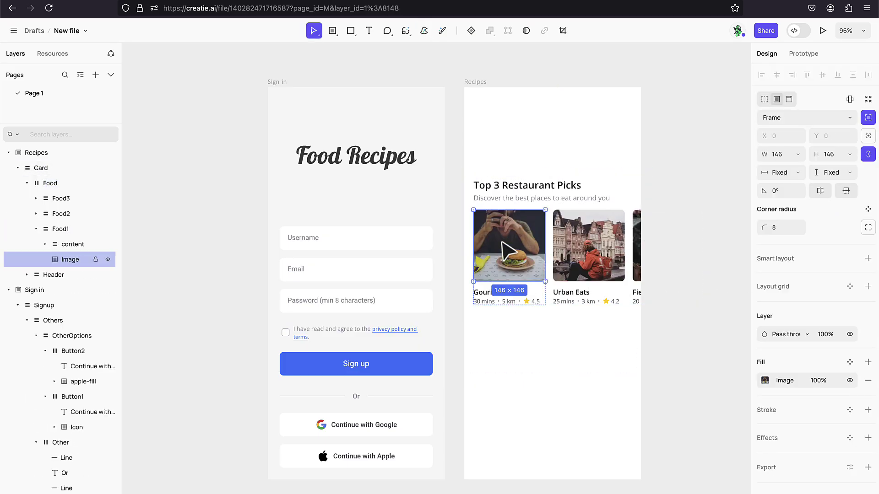
click(52, 55)
click(48, 77)
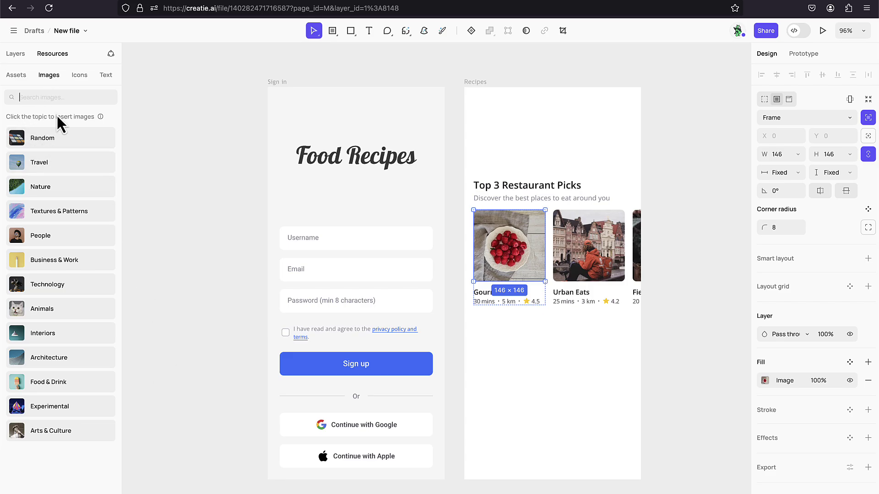
- Search the stock images for 'ham' to put a hamburger photo on the first restaurant card
text(hamburger)
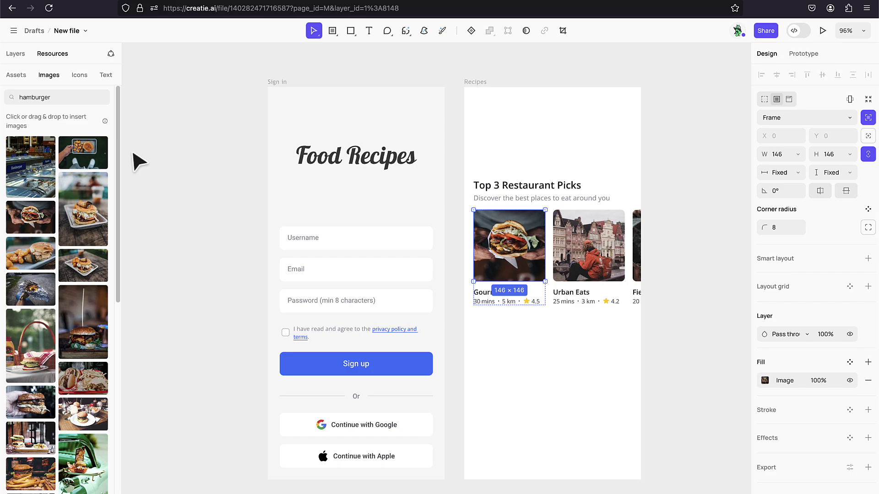
click(108, 75)
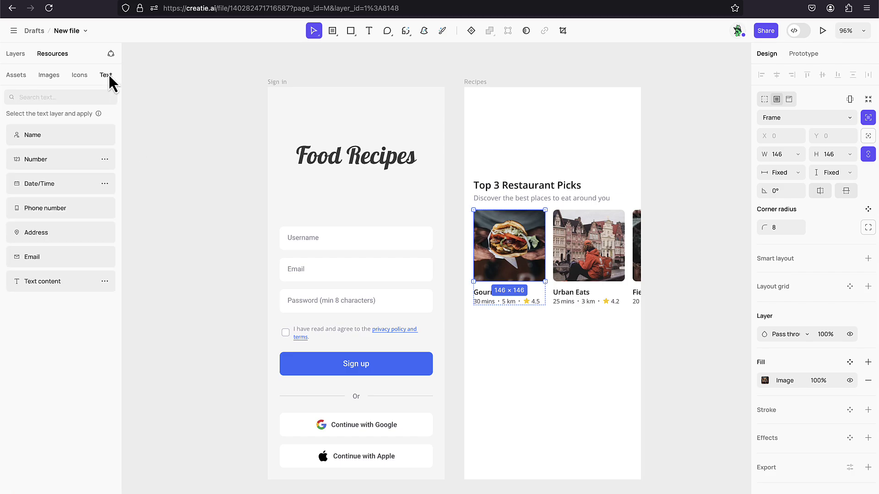
- Duplicate the Sign in screen and fill its Username field with a sample name in black
click(280, 82)
key(ctrl+d)
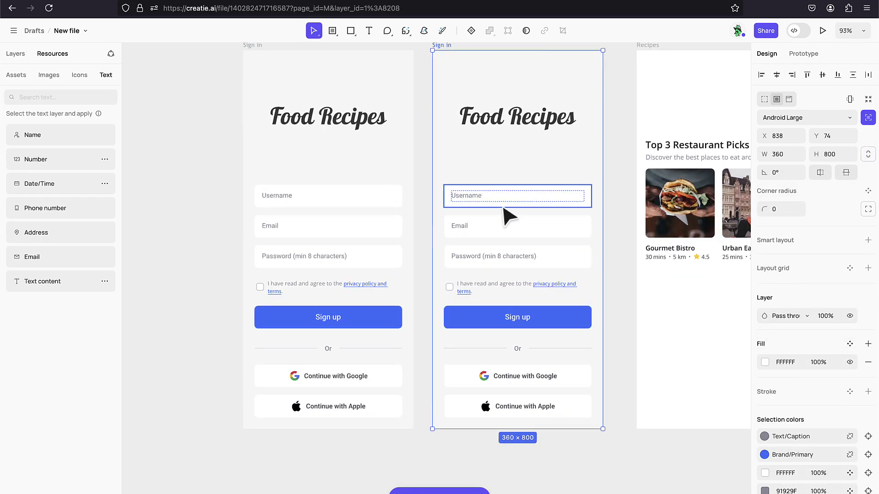
scroll(506, 217, up, 4)
double_click(454, 192)
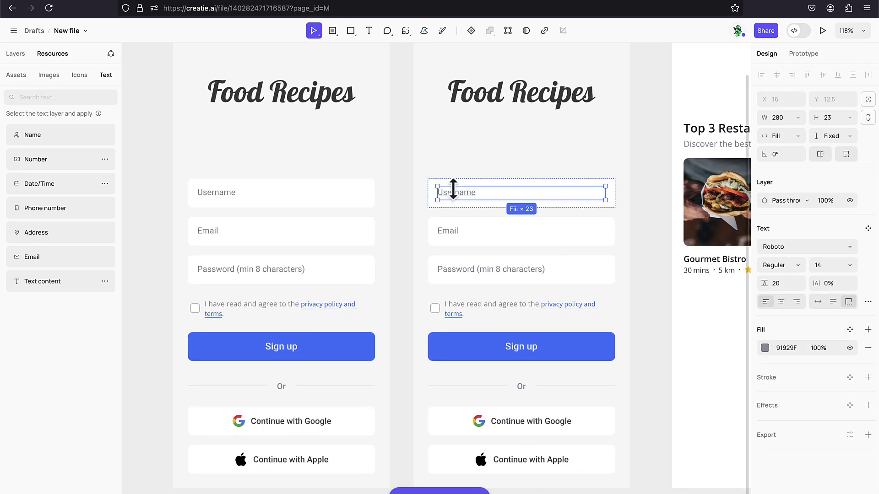
click(76, 136)
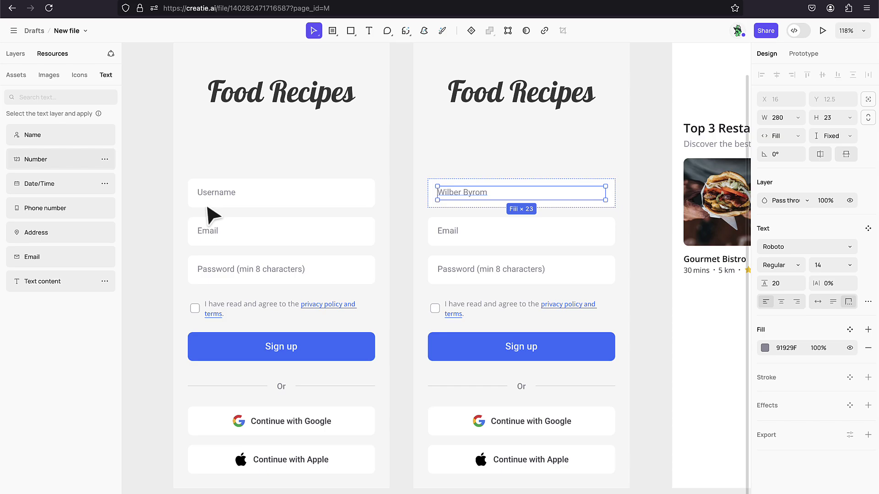
click(764, 347)
drag(678, 327, 602, 343)
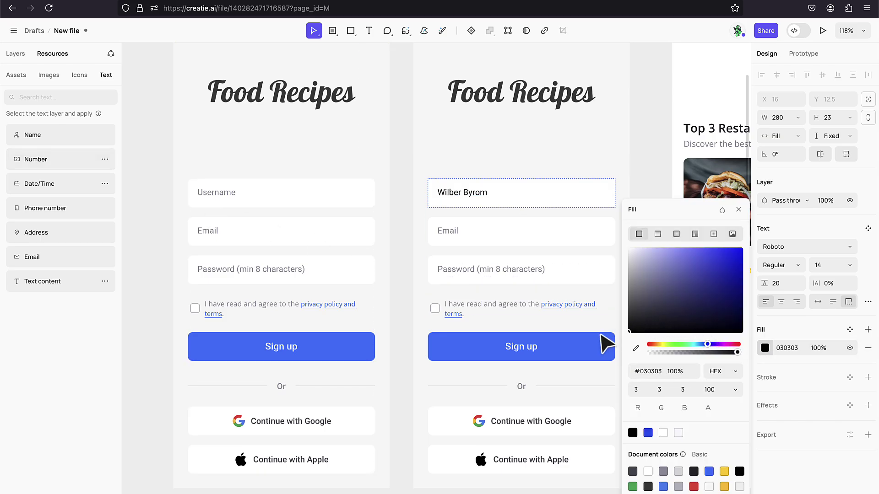
- Fill the Email field with a sample address preset and make that text black
click(452, 231)
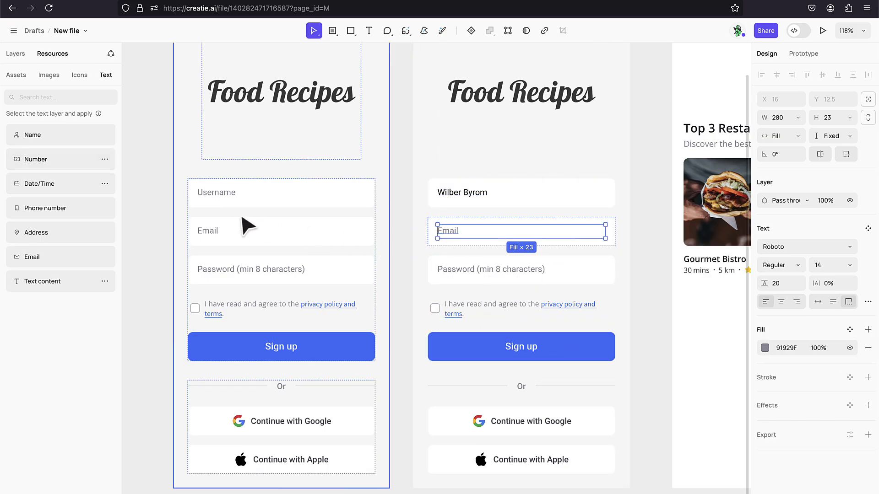
click(56, 257)
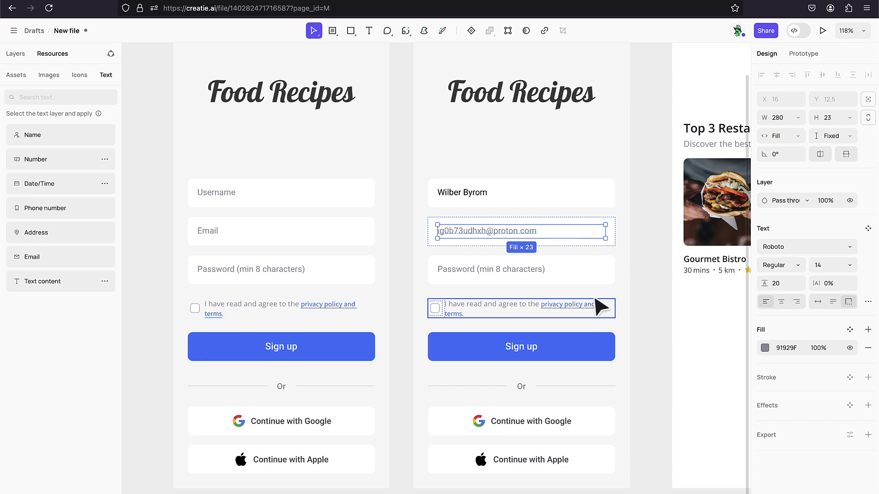
click(764, 348)
drag(678, 321, 579, 359)
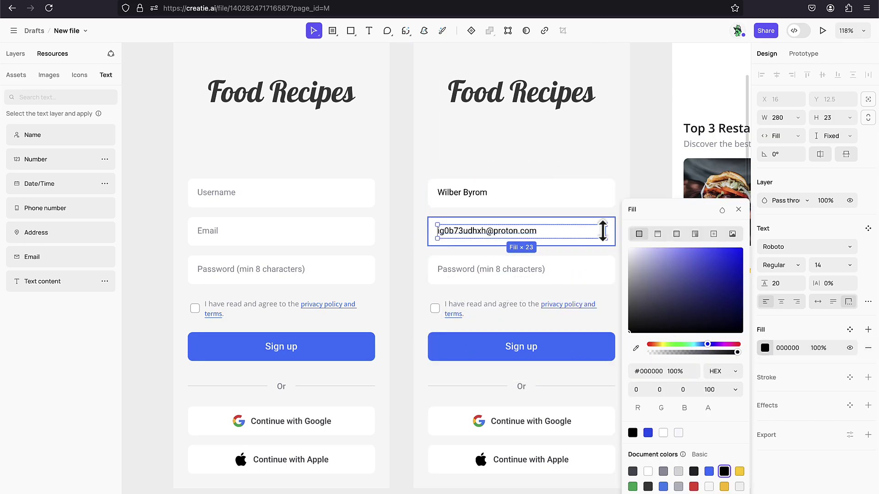
click(655, 163)
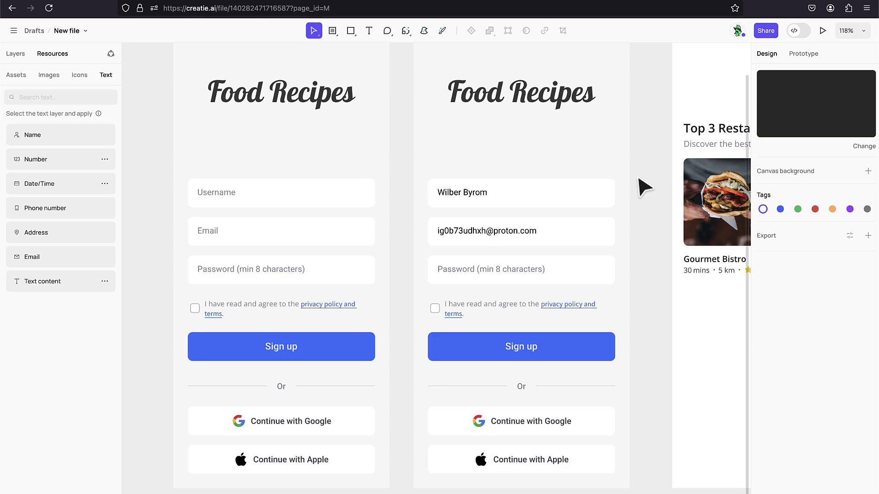
scroll(641, 187, down, 1)
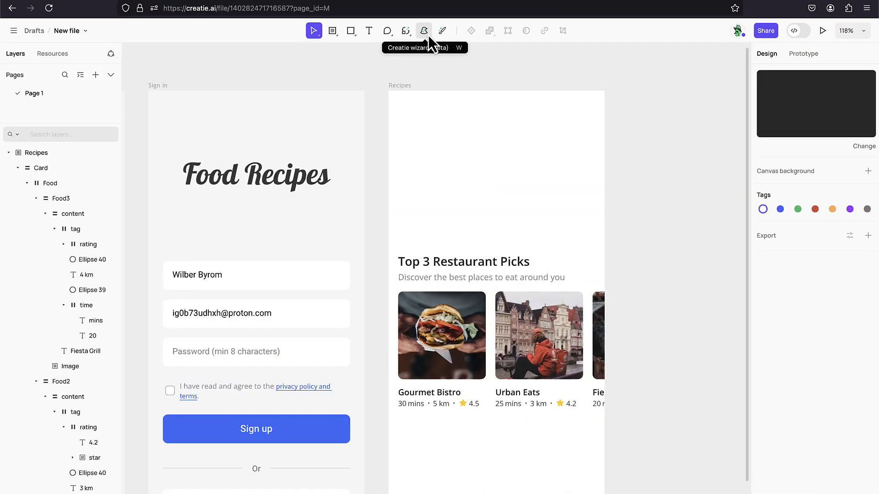
click(411, 36)
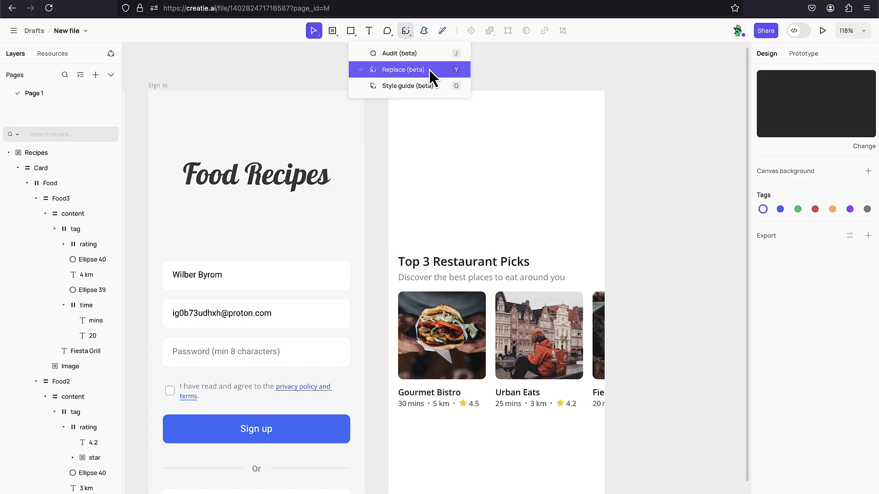
- Generate Realistic-style 3D icons in Magicon from the prompt 'Table filled with food'
click(442, 32)
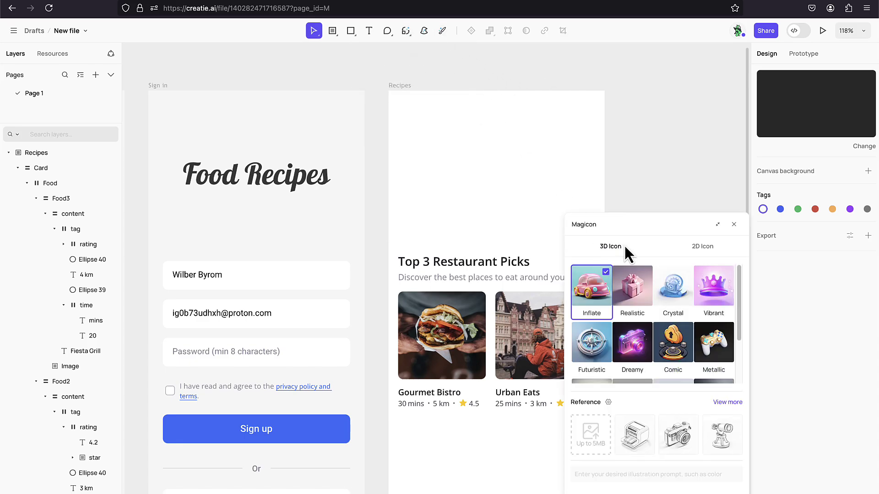
scroll(674, 354, down, 2)
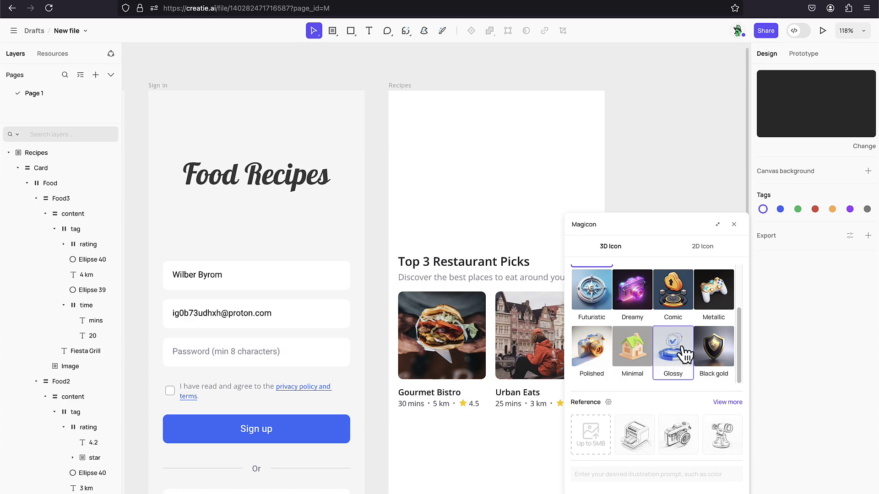
scroll(685, 354, up, 2)
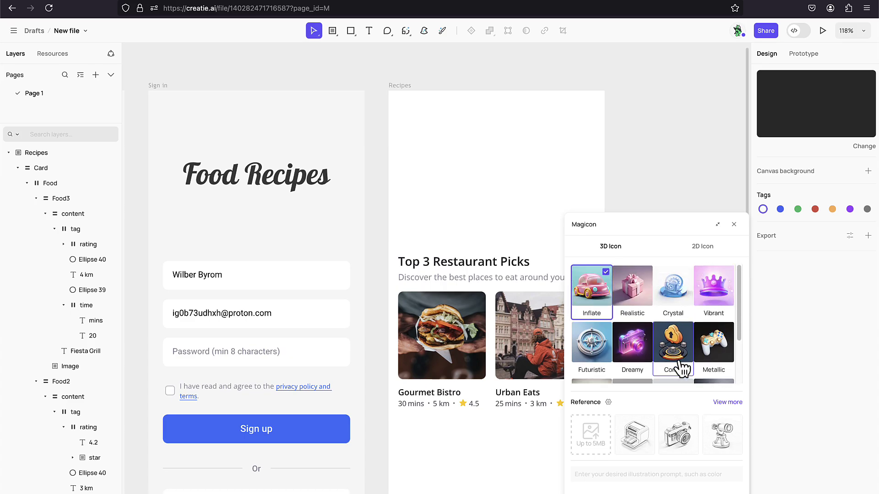
click(645, 297)
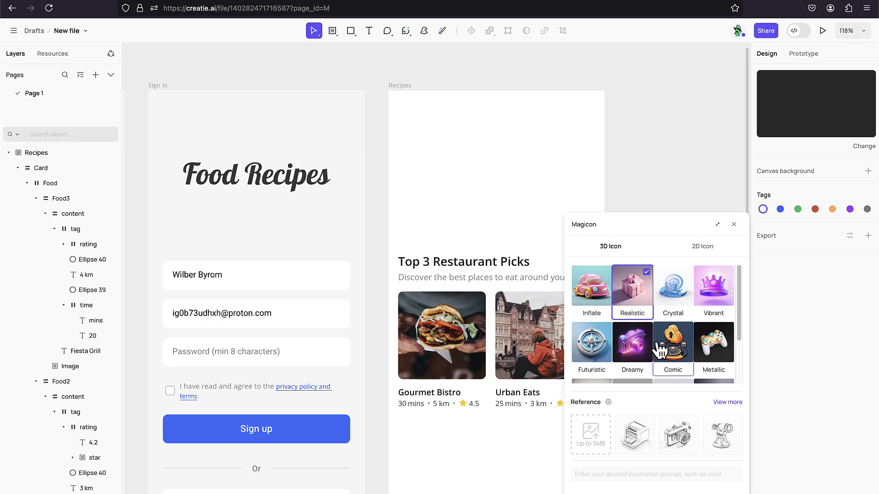
scroll(659, 352, down, 2)
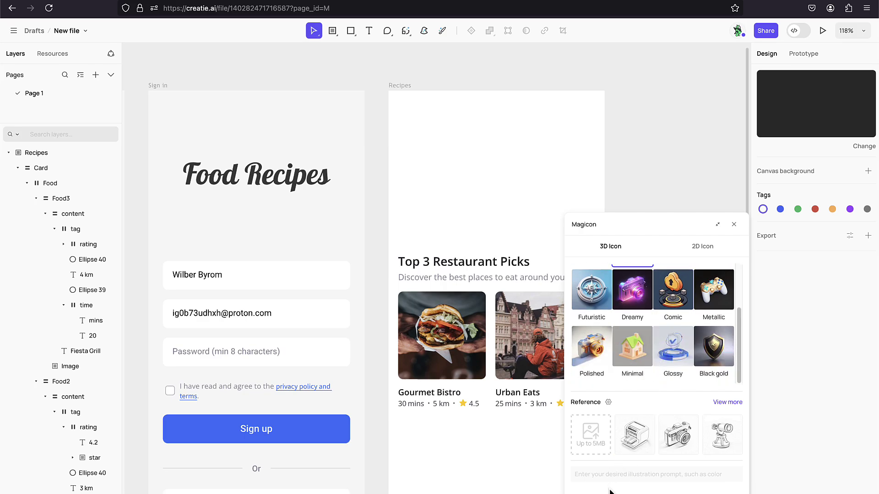
text(Table filled with)
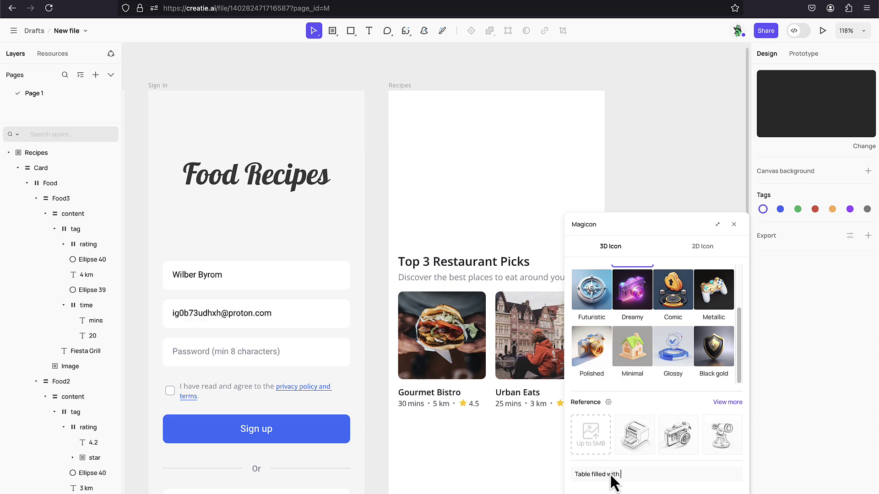
text( food)
click(723, 493)
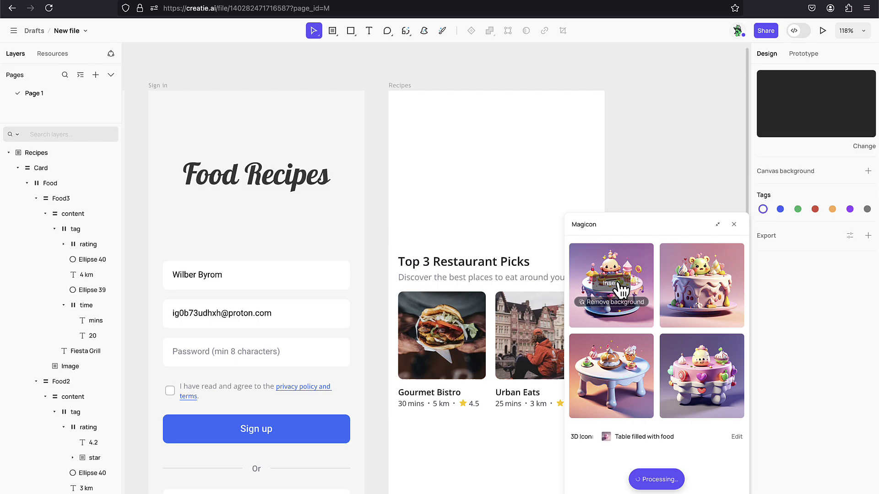
- Insert the generated cake-table icon as the Recipes header and layer Rectangle 3 over it as an overlay
click(641, 284)
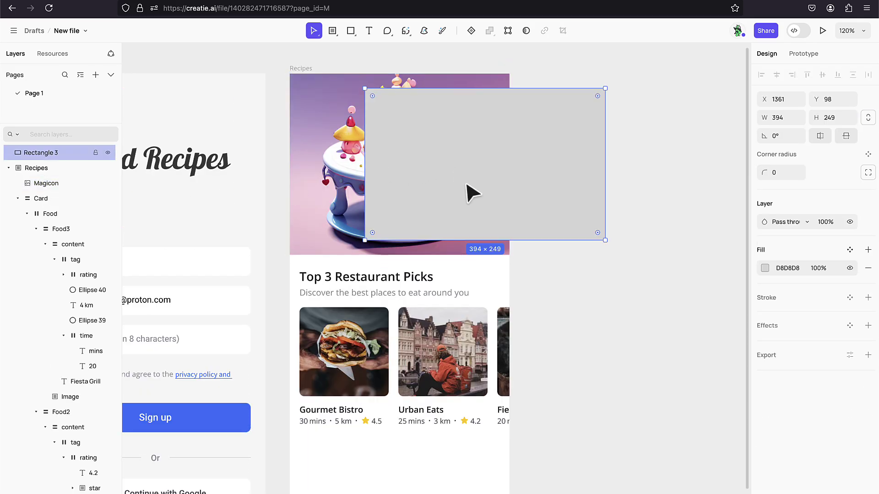
drag(471, 191, 402, 190)
drag(45, 155, 47, 178)
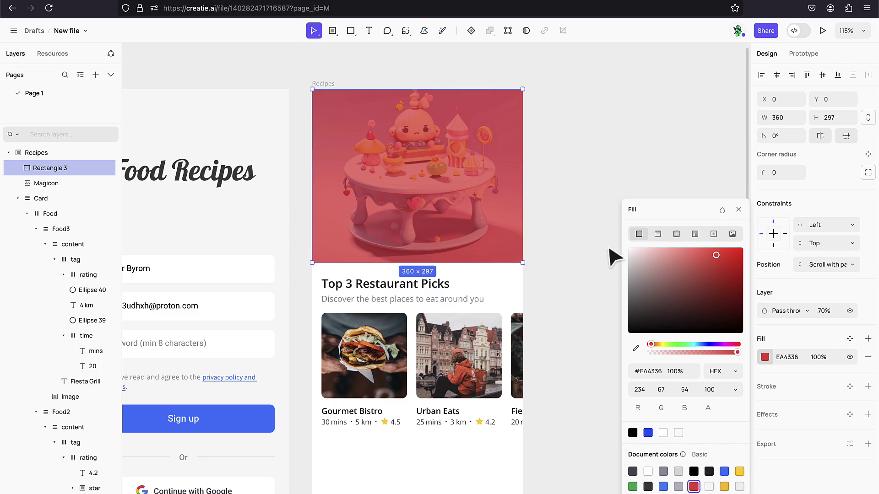
click(601, 182)
- Add a navigation bar component over the header area and extend its bottom edge slightly
scroll(444, 58, left, 2)
click(424, 31)
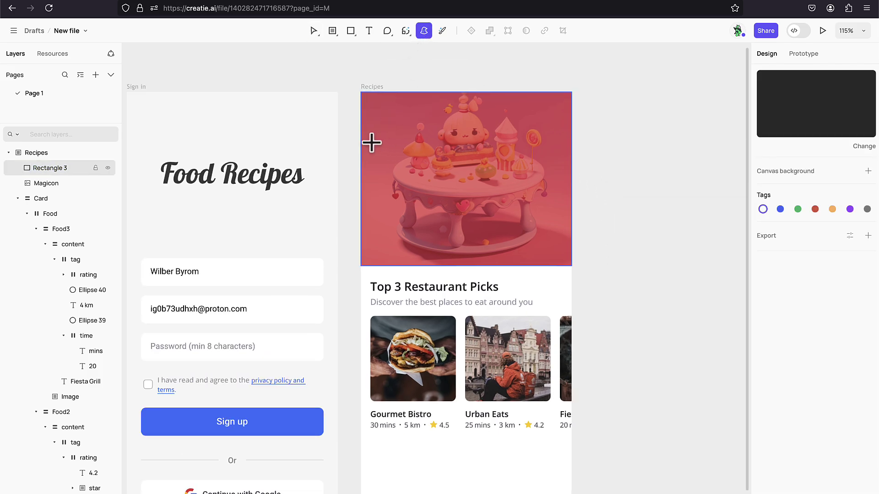
drag(365, 115, 566, 226)
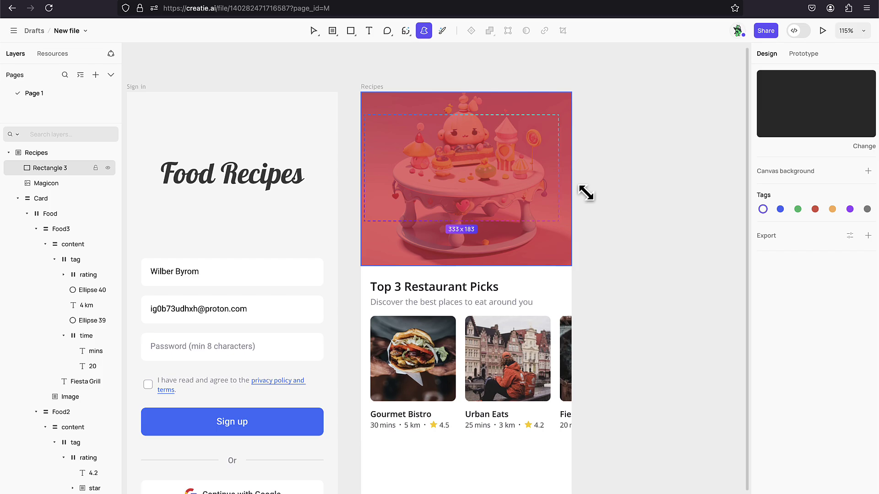
click(593, 186)
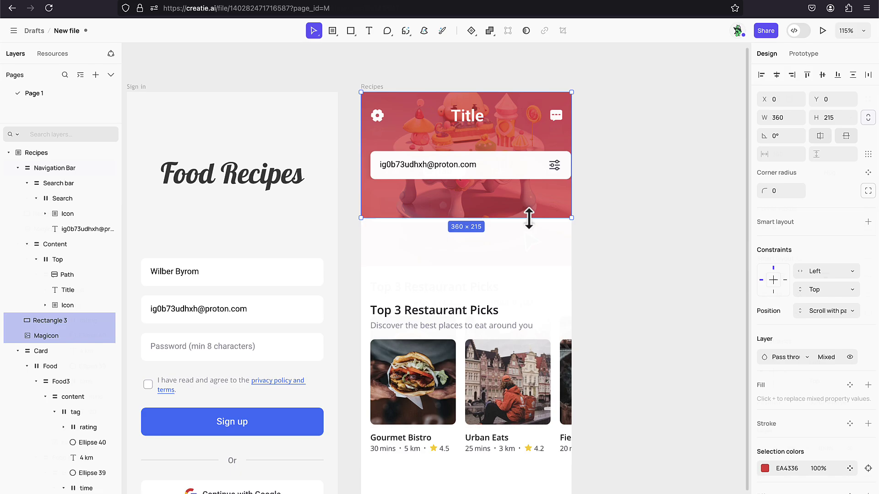
drag(529, 219, 529, 220)
- Recolour the header overlay with the Sign up button's blue
click(588, 212)
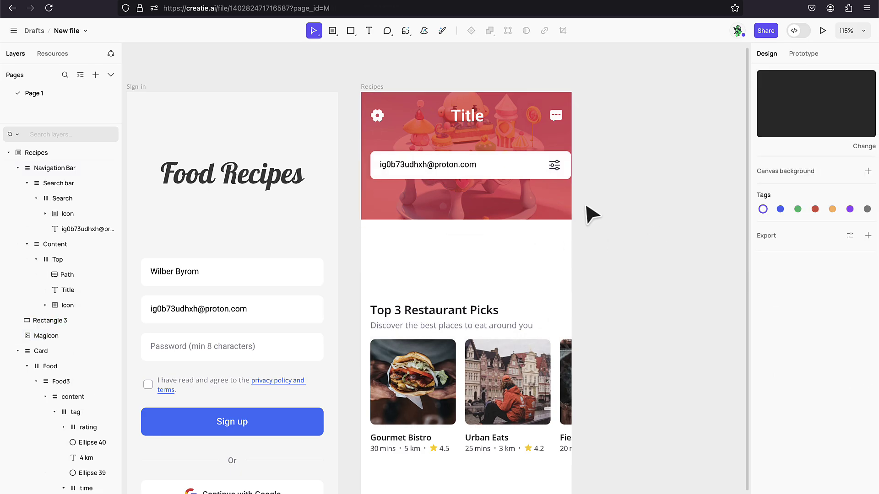
click(765, 358)
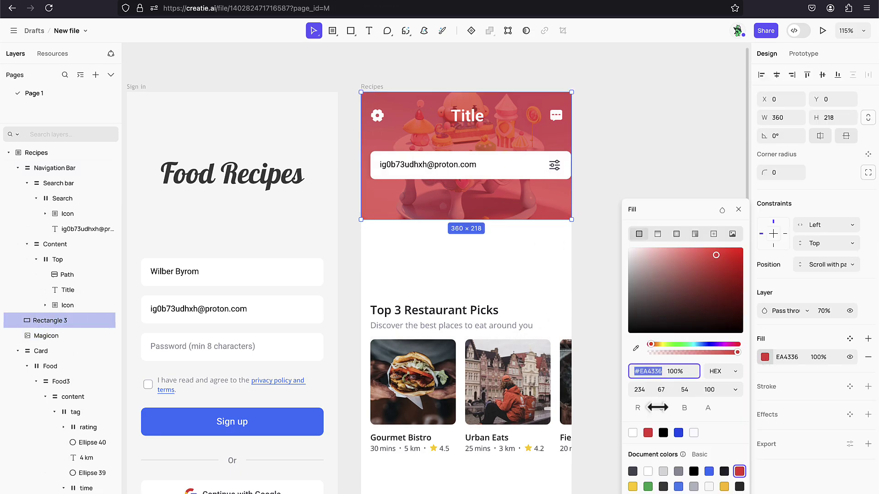
click(636, 350)
click(281, 435)
click(506, 168)
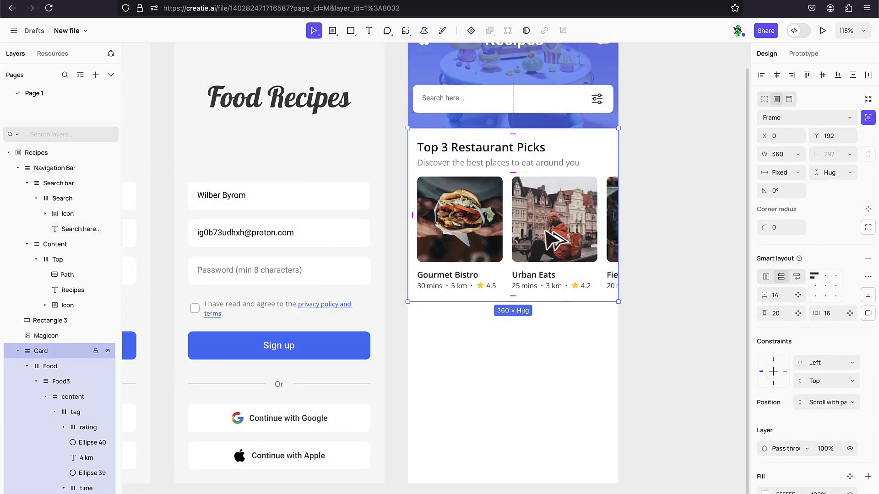
- Duplicate the card section below the original and start editing its title text
drag(555, 241, 562, 390)
double_click(491, 321)
double_click(490, 322)
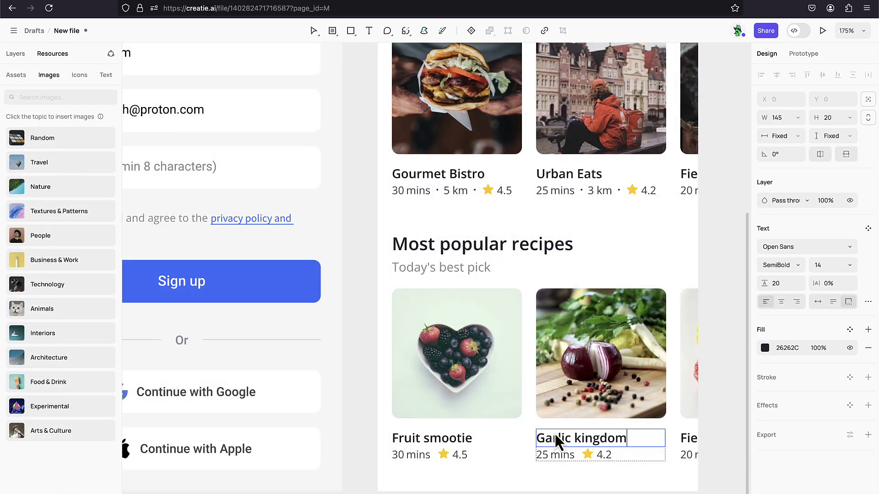
- Finish editing the card text and make the header's chat icon white
key(Escape)
key(Escape)
scroll(722, 239, down, 3)
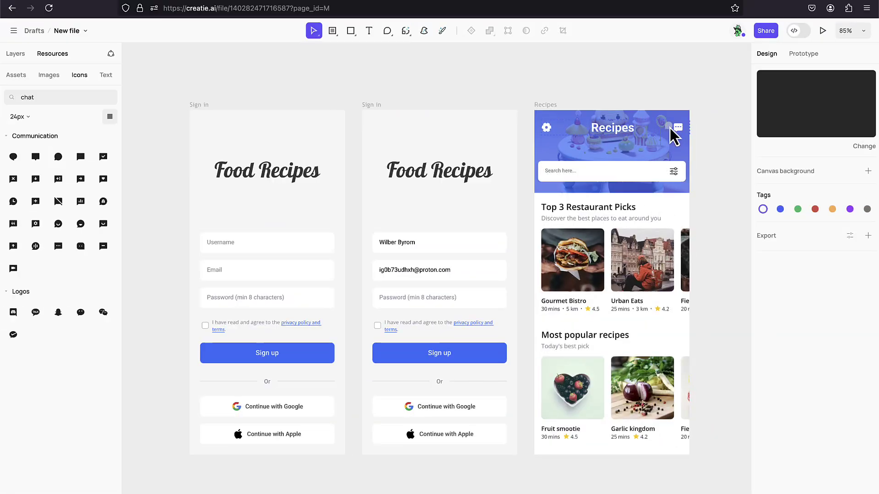
scroll(675, 133, up, 5)
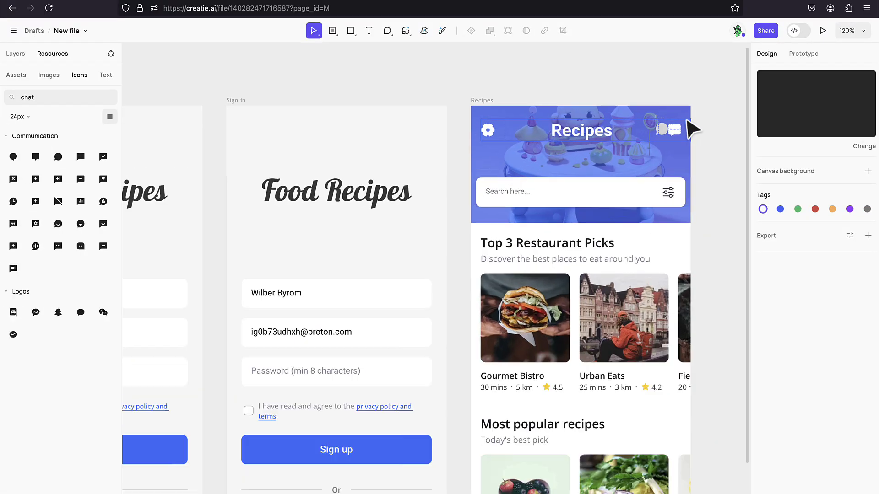
click(657, 129)
click(667, 134)
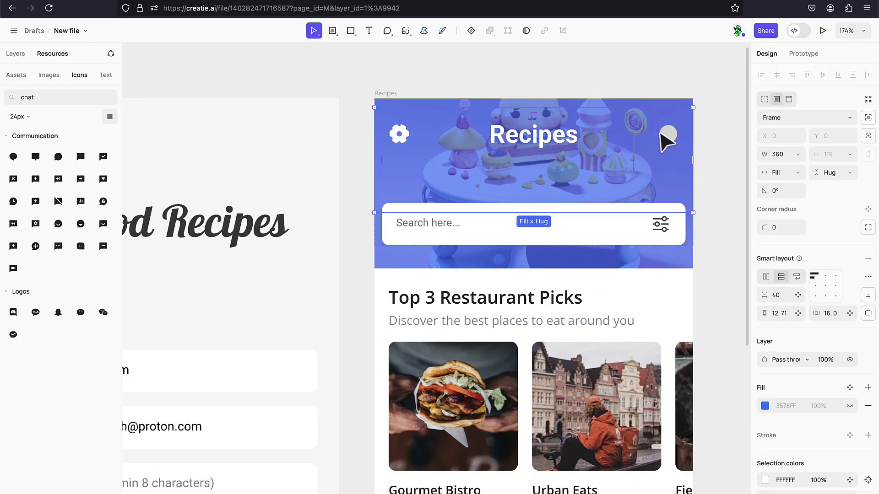
click(764, 337)
click(597, 80)
- Swap the header's gear icon for the 'menu' icon from Icons, then recentre the three screens
scroll(597, 80, down, 5)
scroll(572, 82, left, 3)
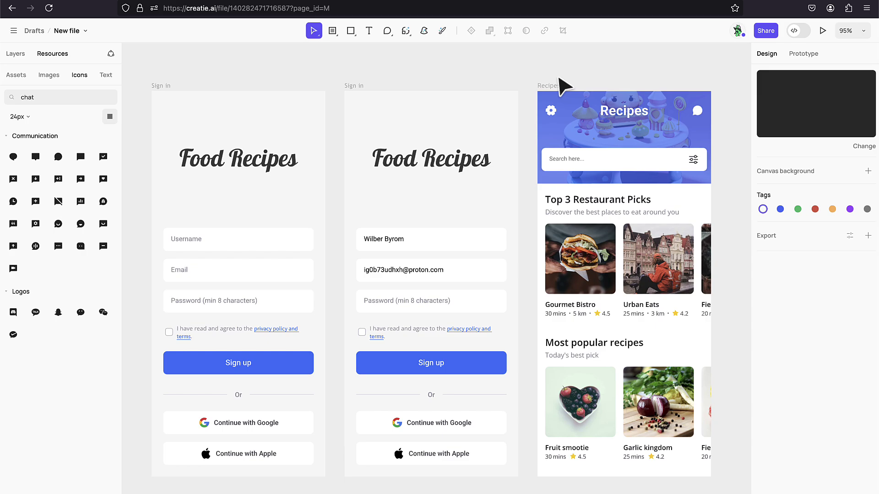
text(menu)
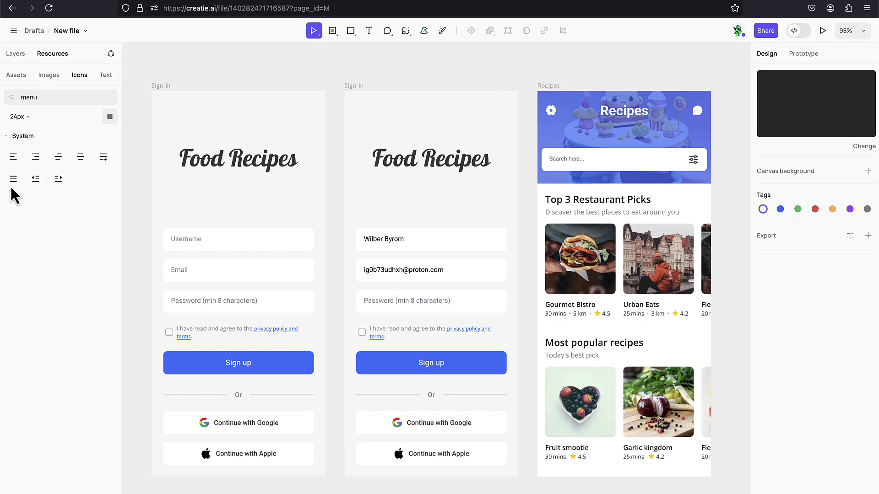
scroll(593, 128, up, 5)
click(571, 122)
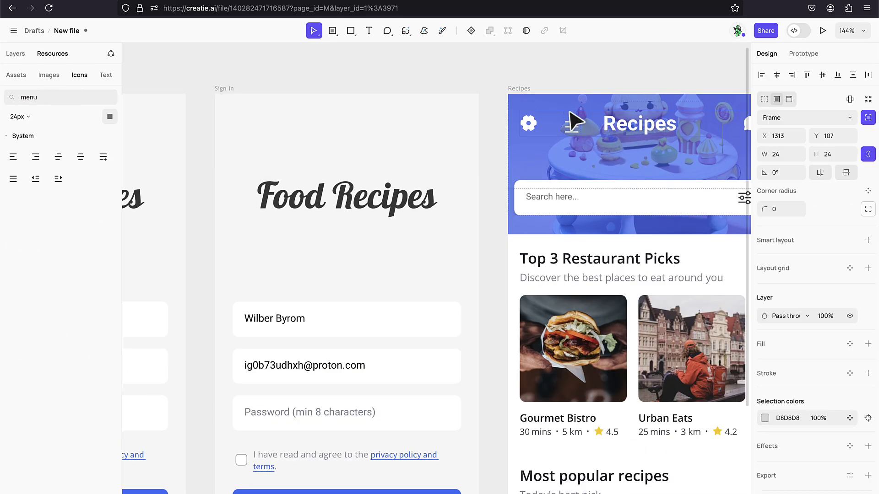
click(529, 122)
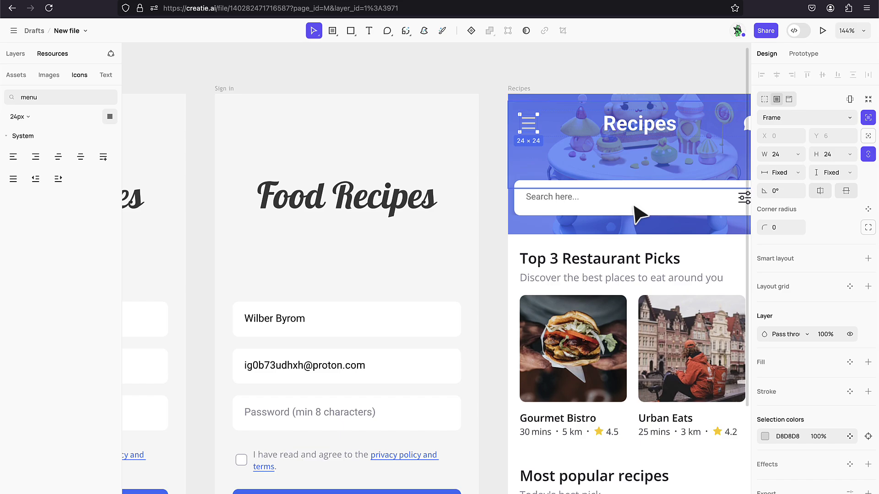
click(762, 435)
click(629, 69)
scroll(630, 68, down, 5)
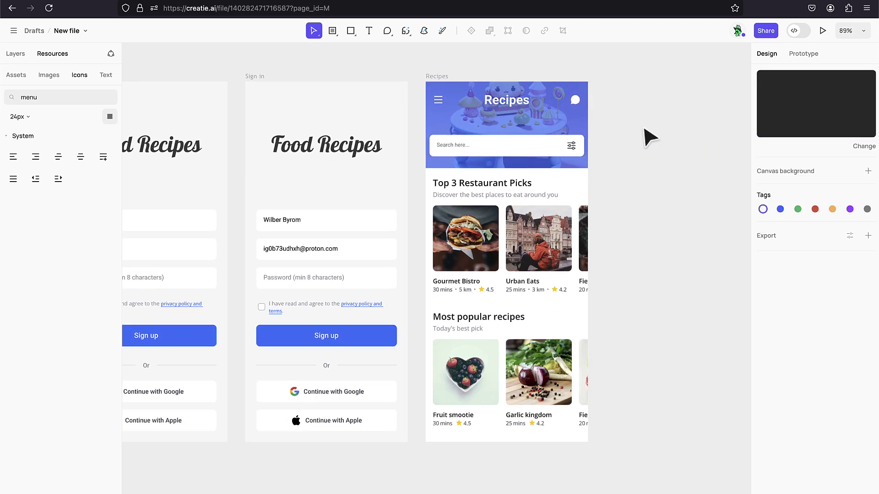
drag(646, 131, 734, 143)
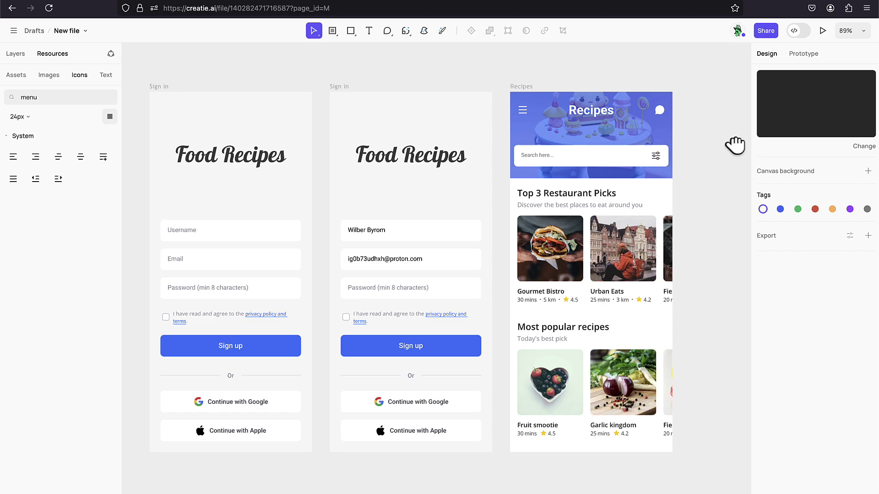
- Run Style guide (beta) on all three screens, extract their styles and generate the guide frames
scroll(734, 143, down, 3)
click(410, 36)
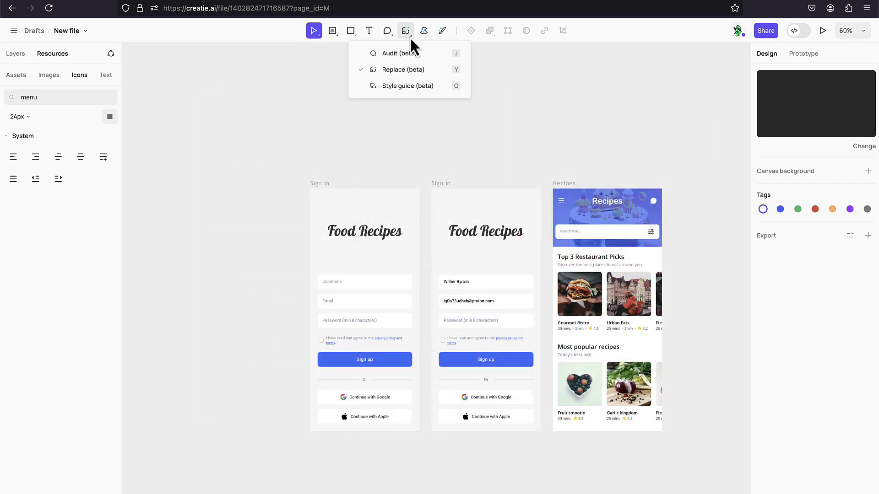
click(408, 87)
drag(220, 139, 646, 469)
scroll(448, 145, right, 2)
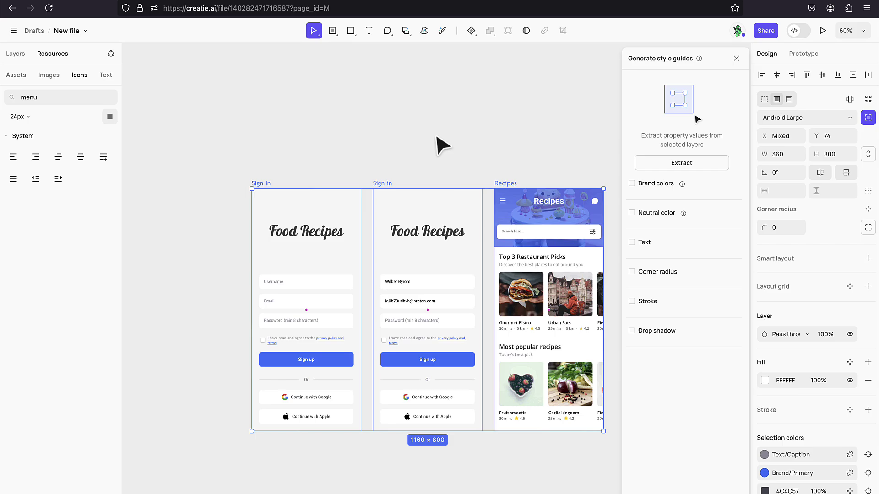
click(689, 167)
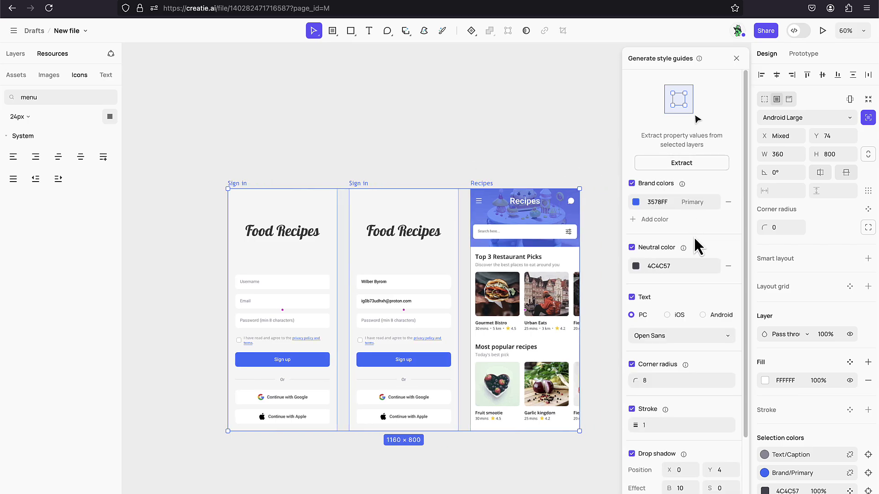
scroll(680, 284, down, 2)
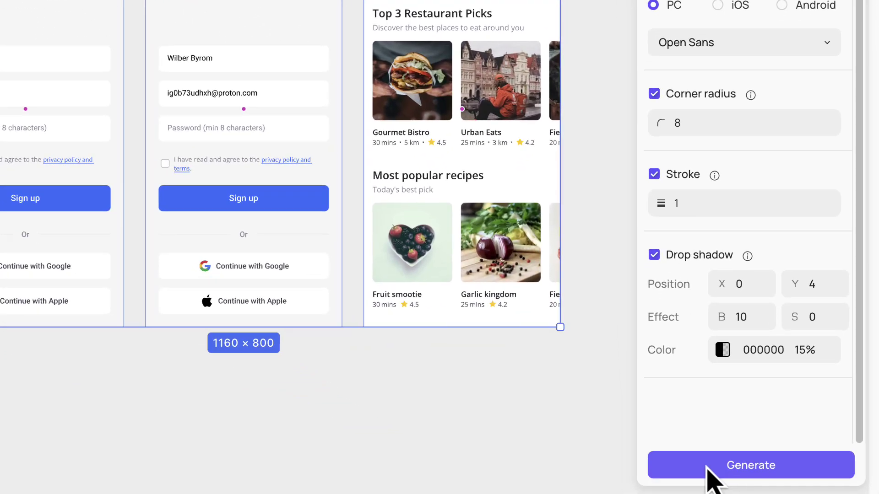
click(664, 493)
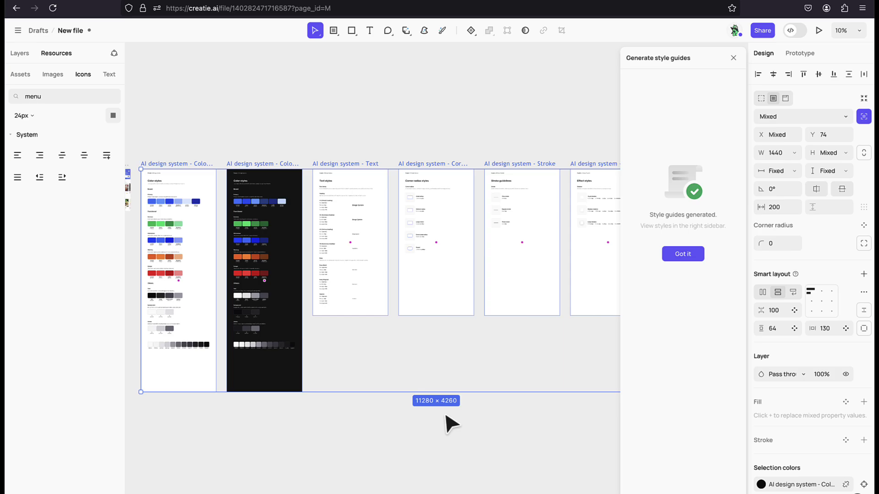
- Dismiss the style-guides-generated message and zoom around the new AI design system frames
click(733, 58)
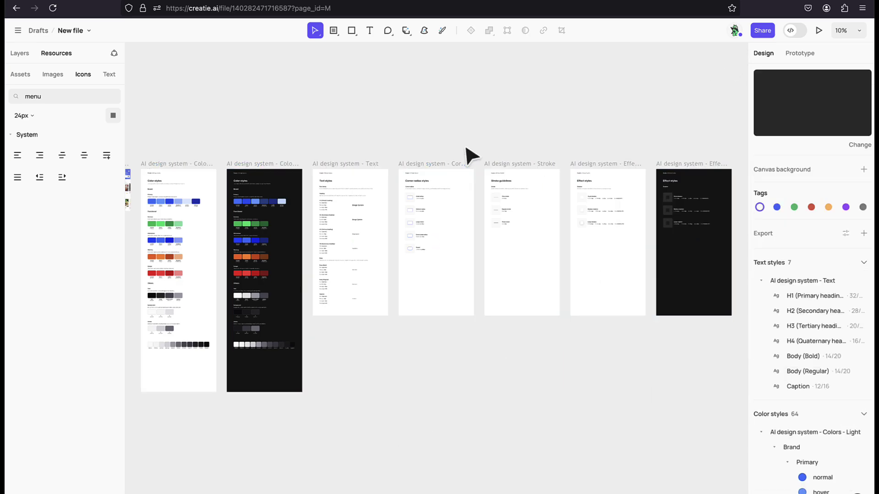
scroll(359, 131, left, 5)
scroll(348, 174, up, 3)
scroll(472, 167, up, 5)
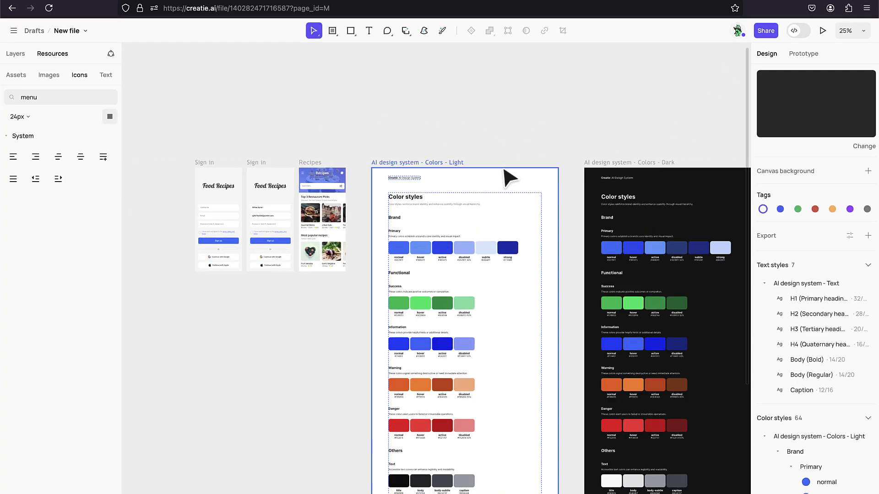
scroll(471, 167, up, 2)
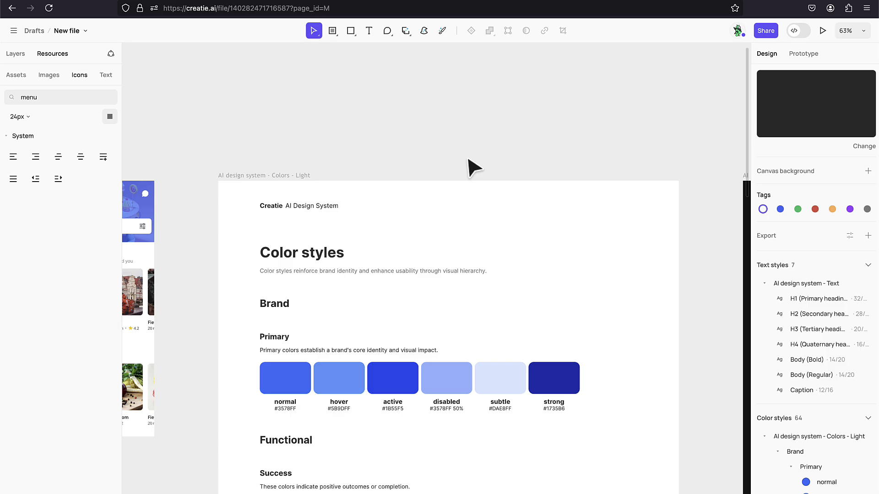
scroll(504, 121, down, 4)
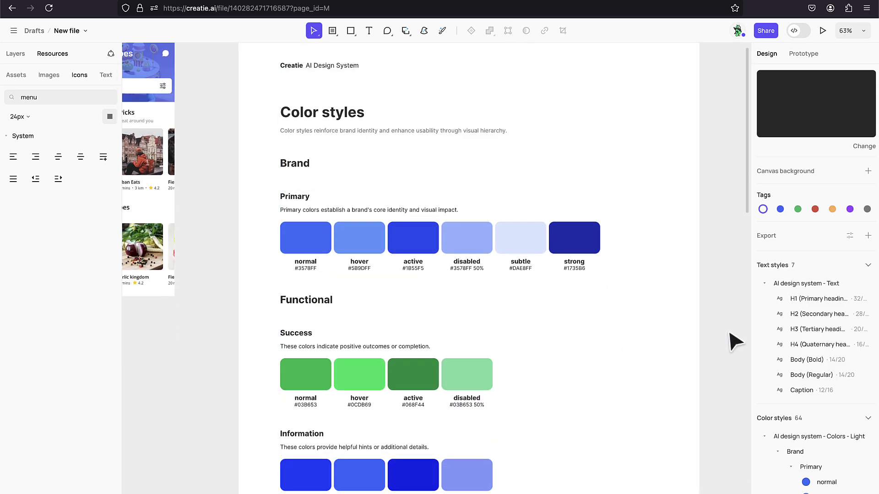
scroll(732, 403, down, 7)
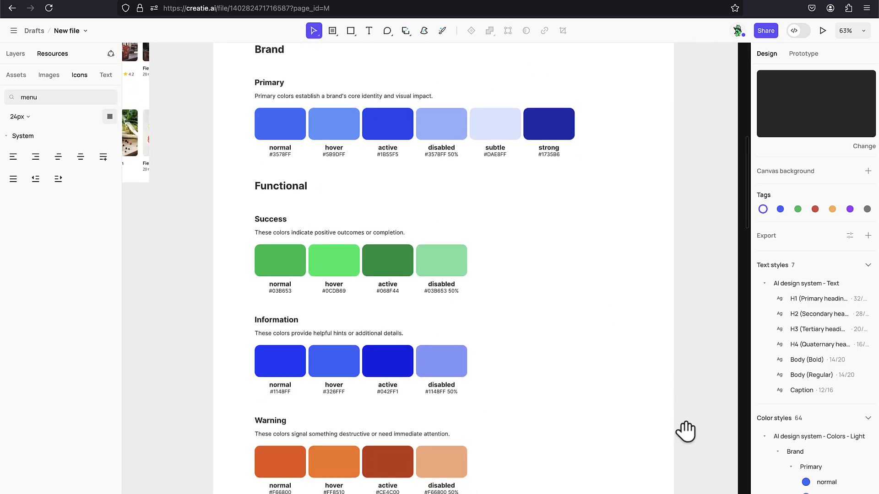
scroll(688, 309, down, 14)
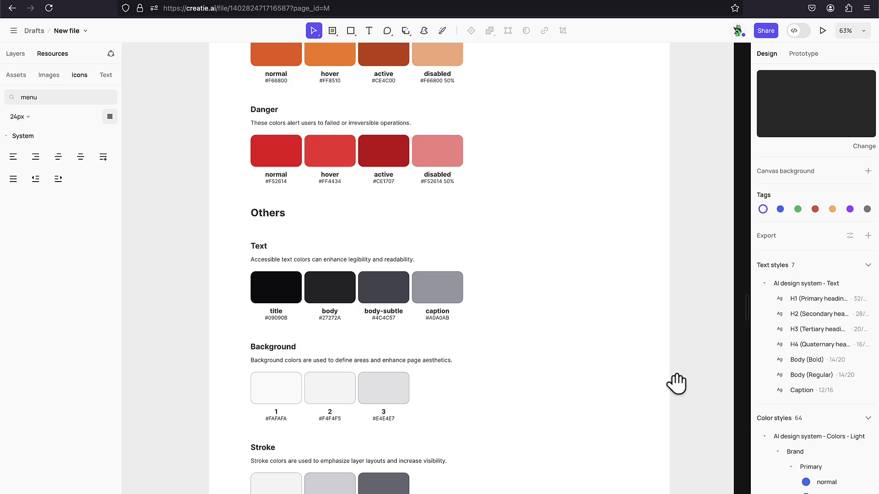
scroll(645, 340, down, 2)
scroll(643, 341, down, 5)
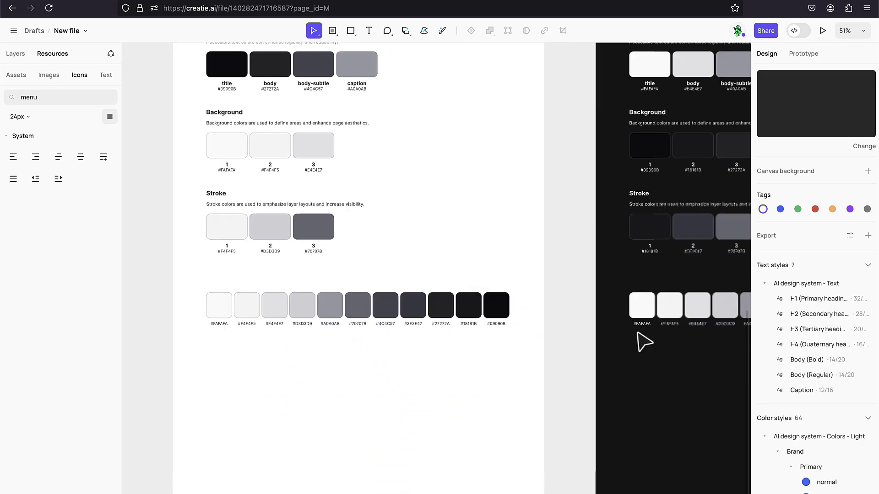
scroll(571, 208, up, 9)
- Pan across the Text styles, Stroke guidelines and dark Effect styles pages, then back
drag(568, 234, 540, 389)
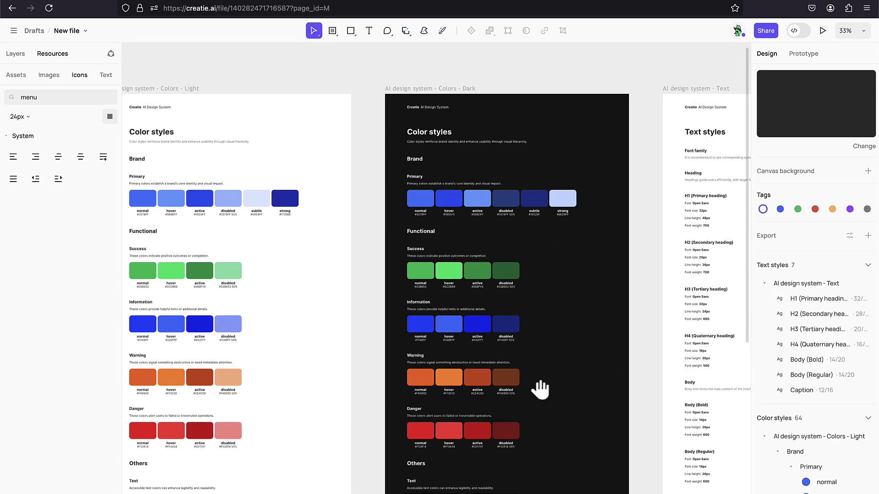
drag(633, 382, 359, 343)
scroll(488, 340, right, 5)
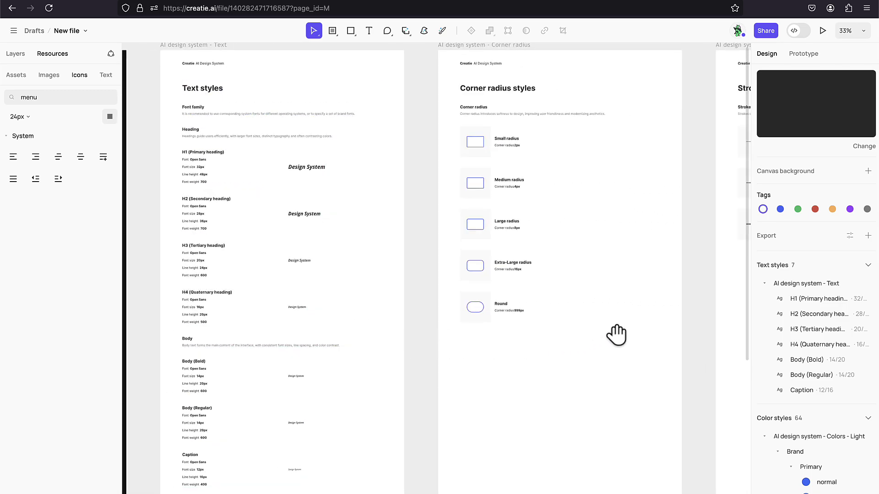
mouse_move(616, 334)
mouse_down()
mouse_move(540, 367)
mouse_move(426, 373)
mouse_up()
drag(661, 377, 455, 369)
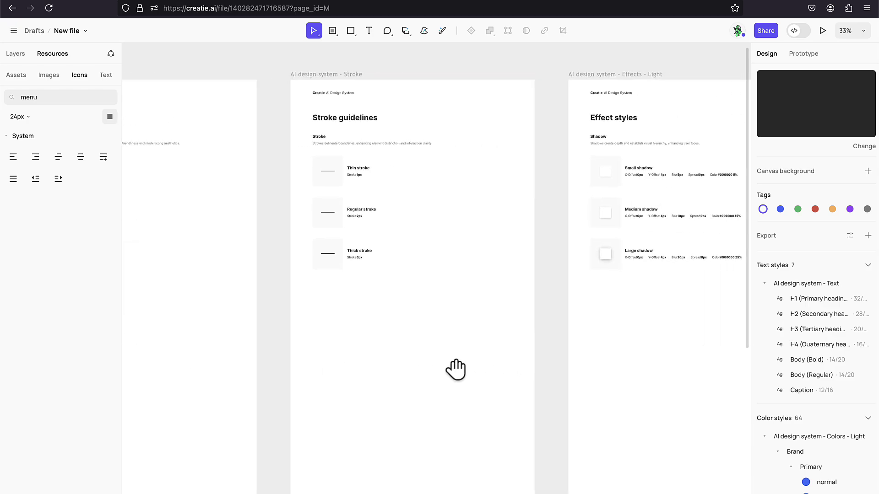
drag(573, 357, 295, 351)
drag(540, 343, 402, 345)
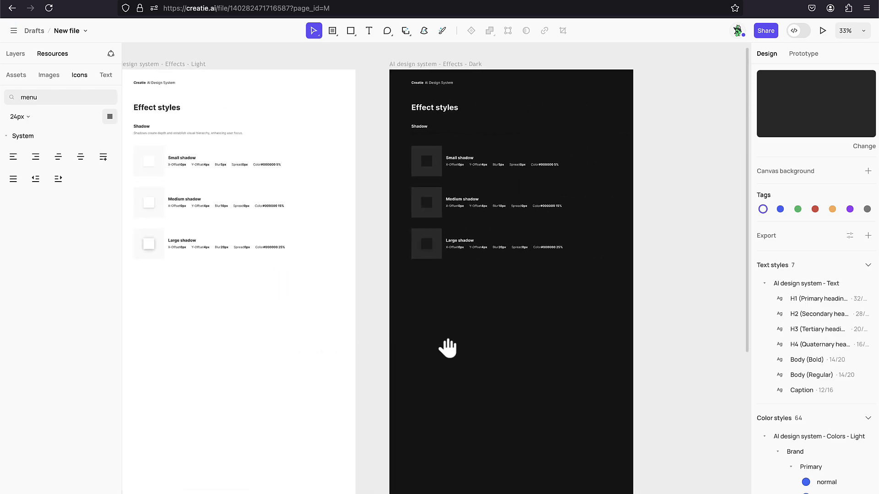
scroll(446, 350, down, 5)
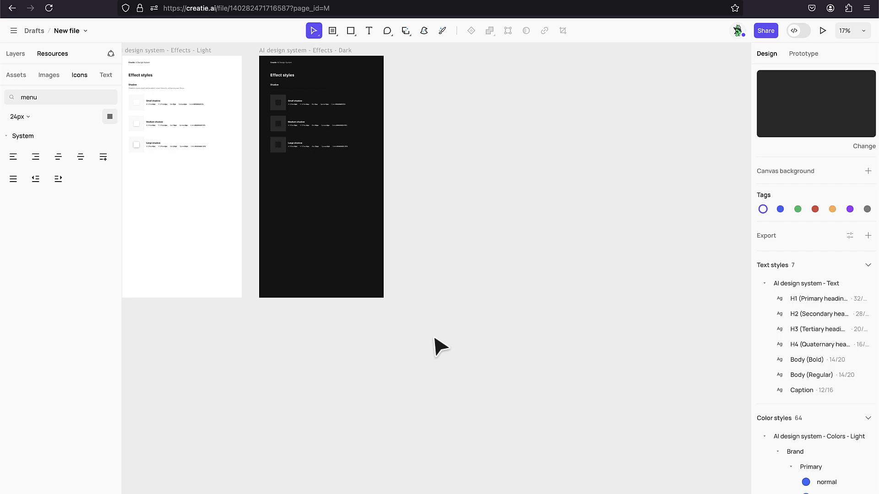
drag(197, 357, 455, 357)
drag(46, 353, 598, 338)
scroll(449, 327, up, 1)
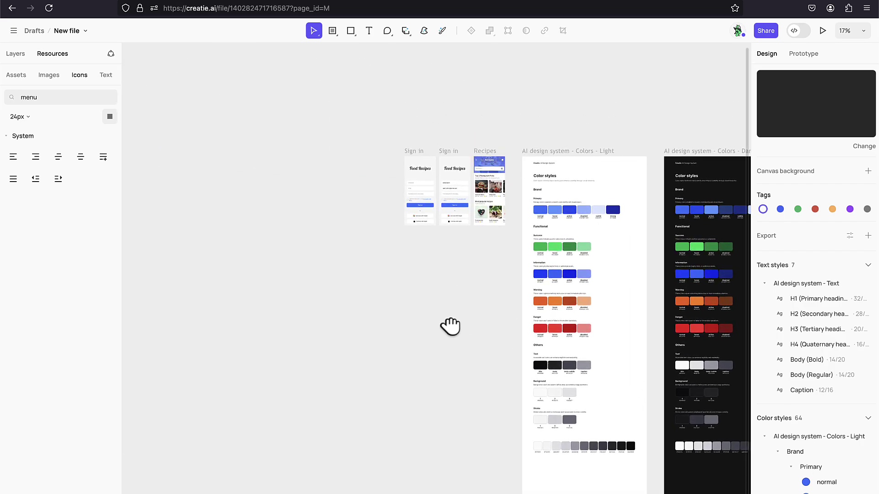
scroll(460, 158, up, 8)
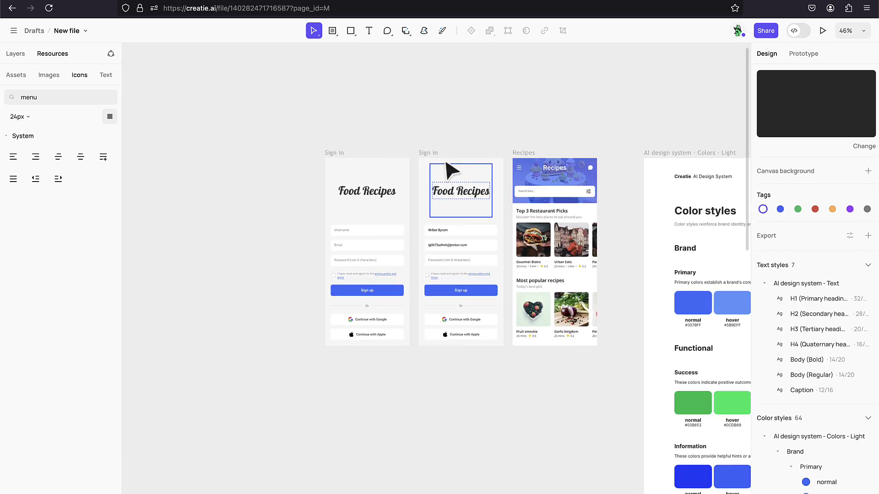
drag(503, 146, 588, 69)
scroll(530, 108, up, 1)
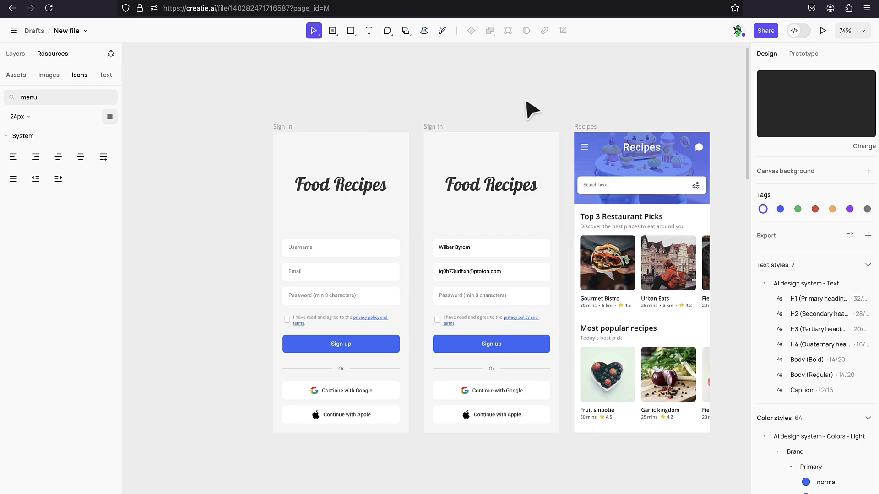